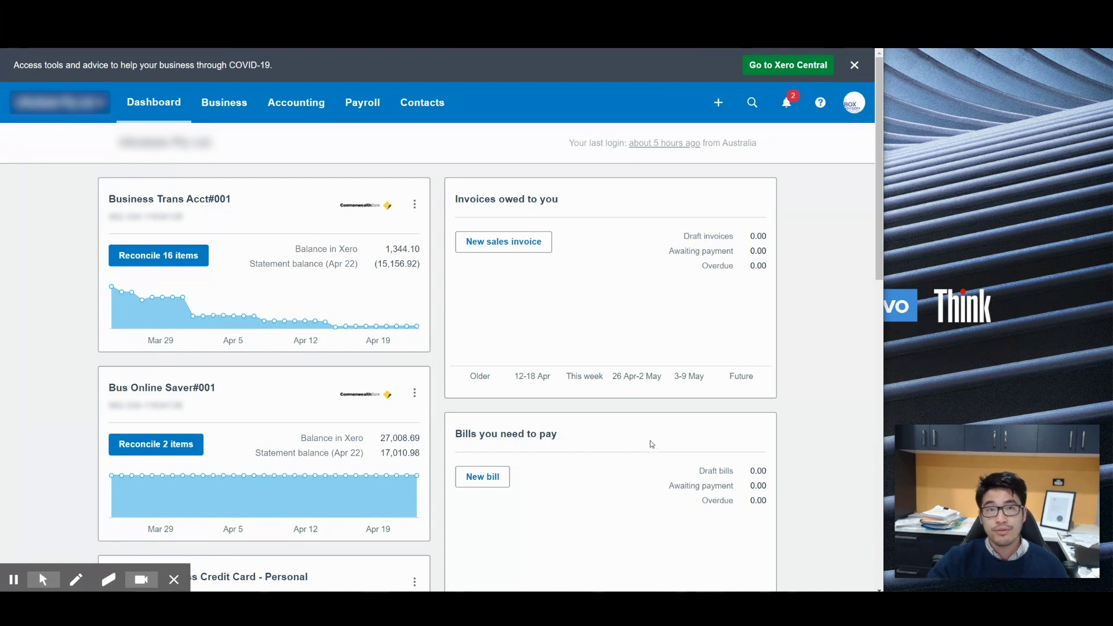
- Review the JobKeeper Payment top up allowance in the payroll settings' pay items, and close it without saving
left_click(498, 174)
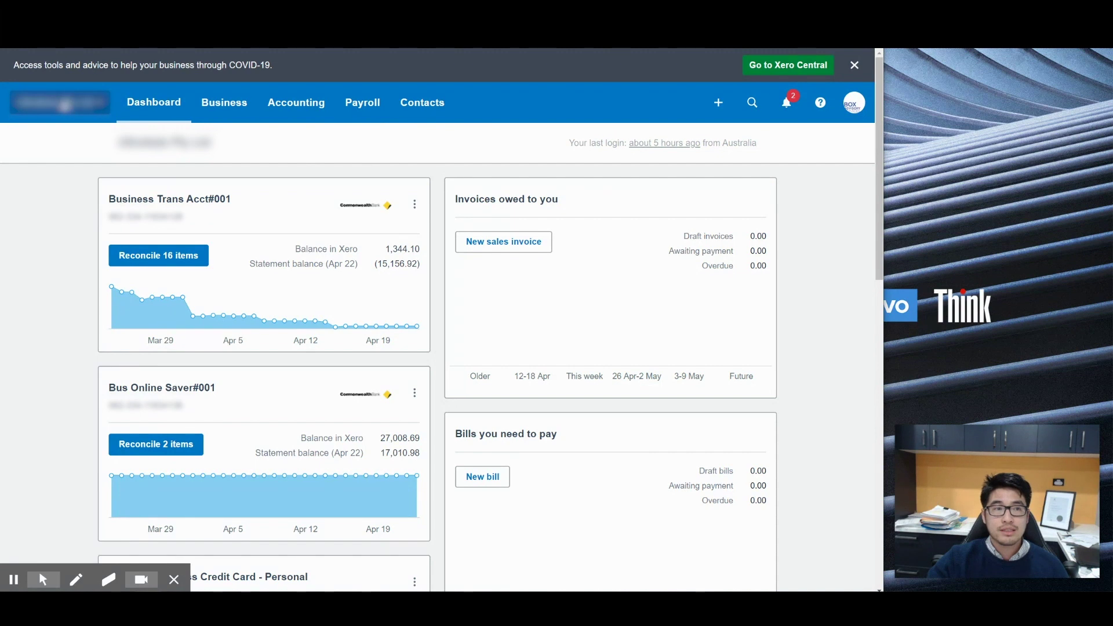
left_click(64, 104)
left_click(65, 279)
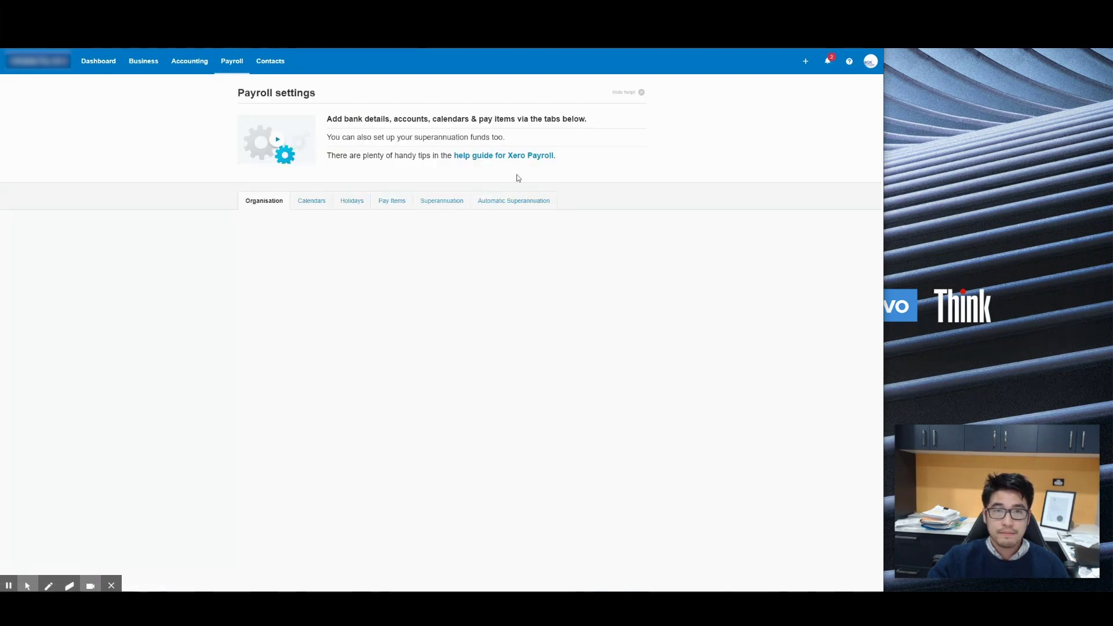
left_click(395, 205)
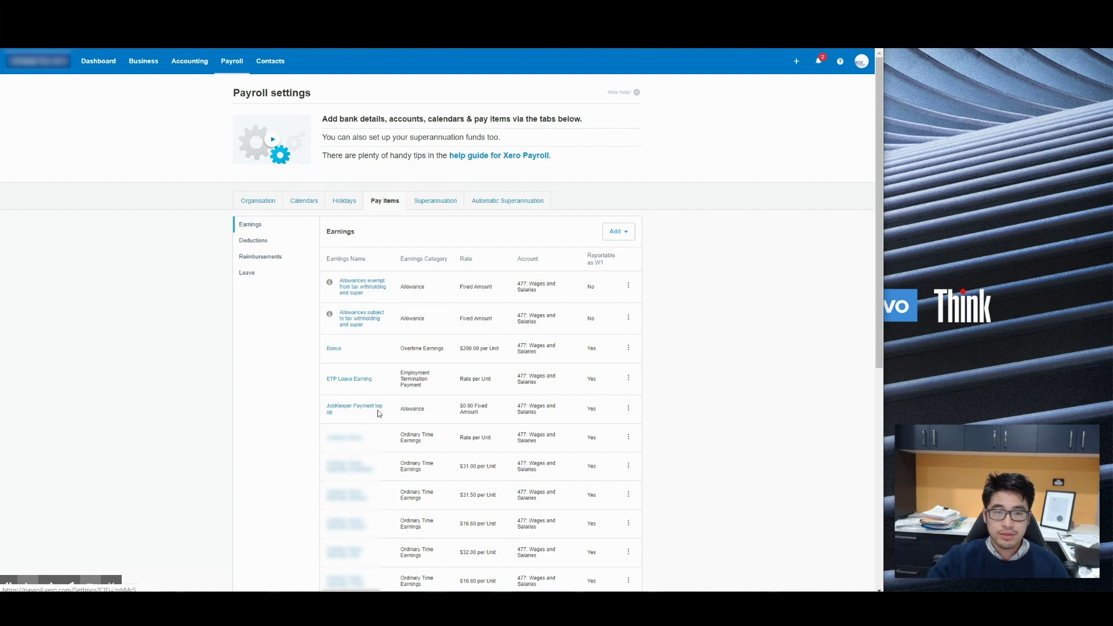
left_click(377, 409)
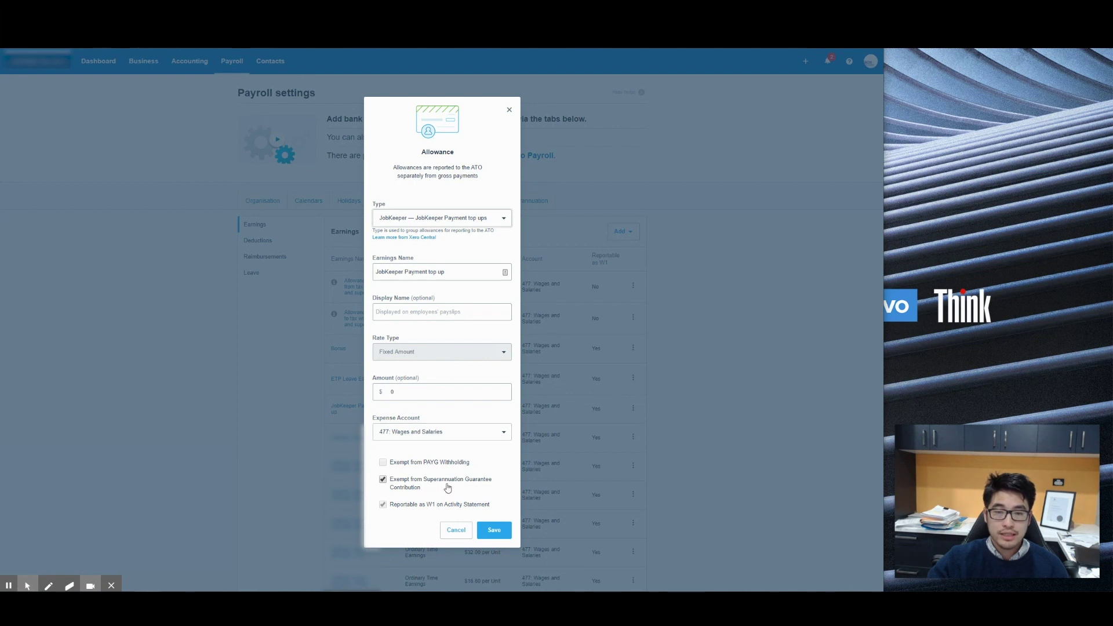
left_click(455, 531)
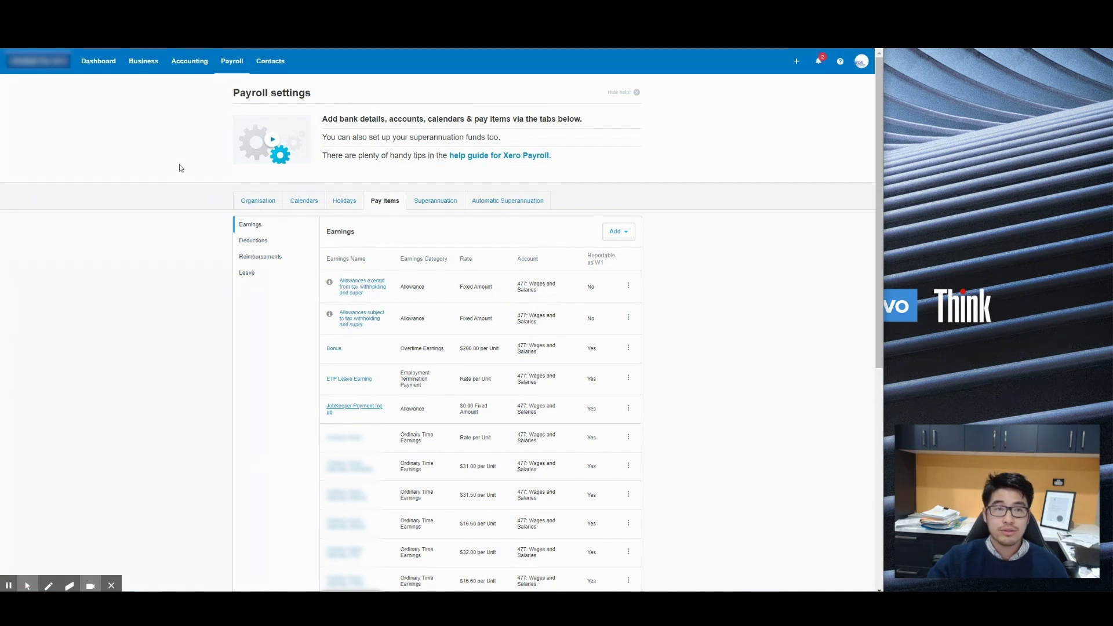
left_click(172, 143)
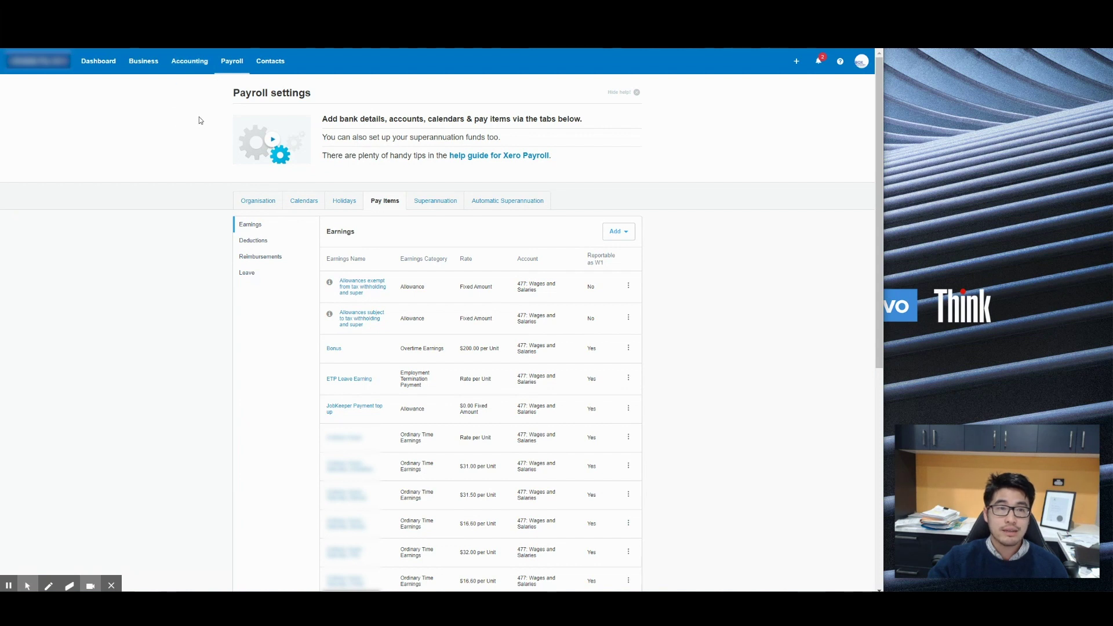
- Review the employees' earnings in the pay run for the week ending 22 Apr 2020, and close the pay run
left_click(232, 61)
left_click(266, 124)
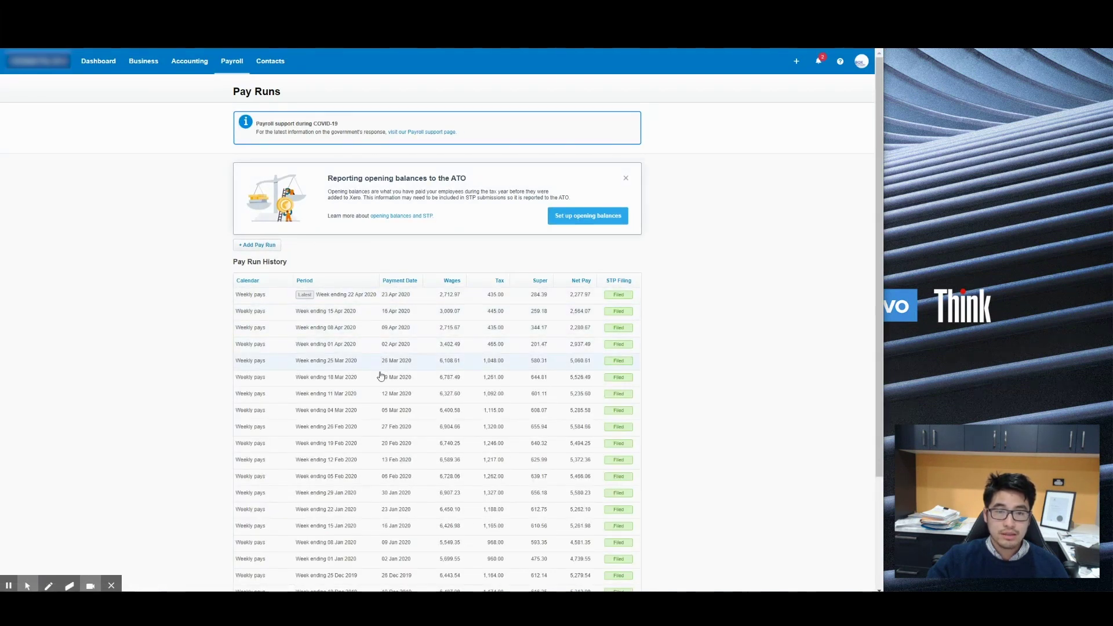
left_click(347, 302)
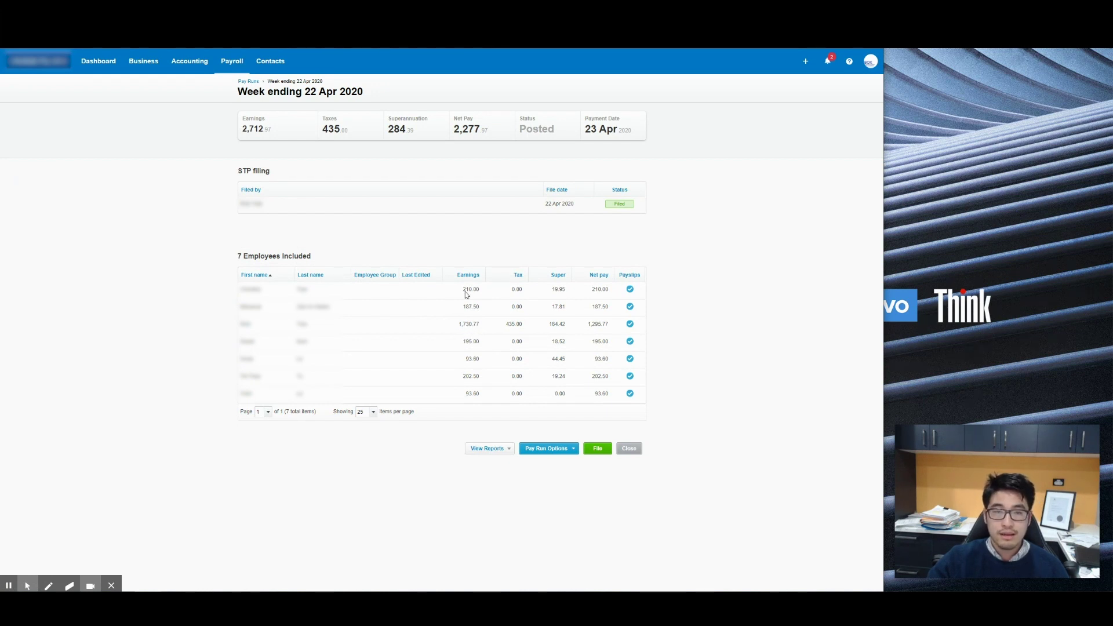
left_click(629, 449)
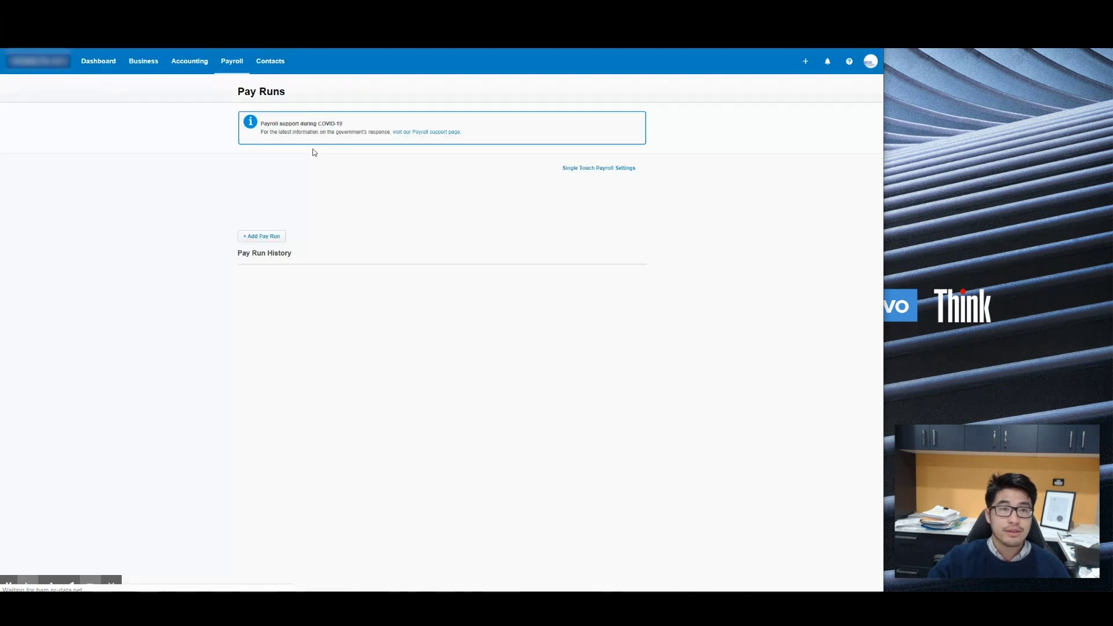
- Run the Payroll Employee Summary report for all employees with the date range This Month
left_click(191, 65)
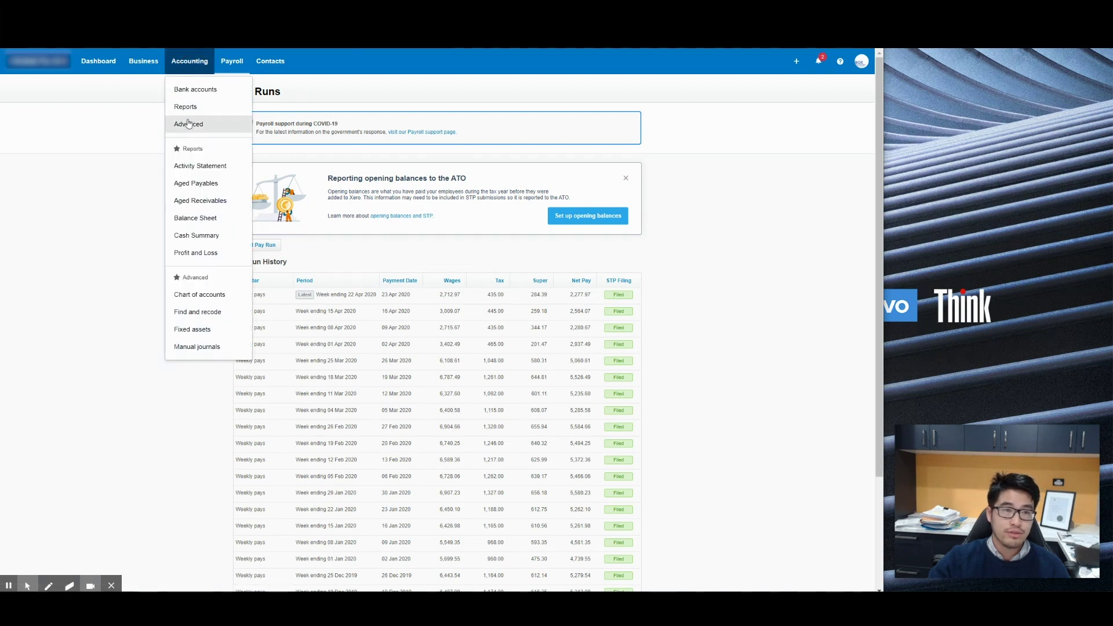
left_click(193, 115)
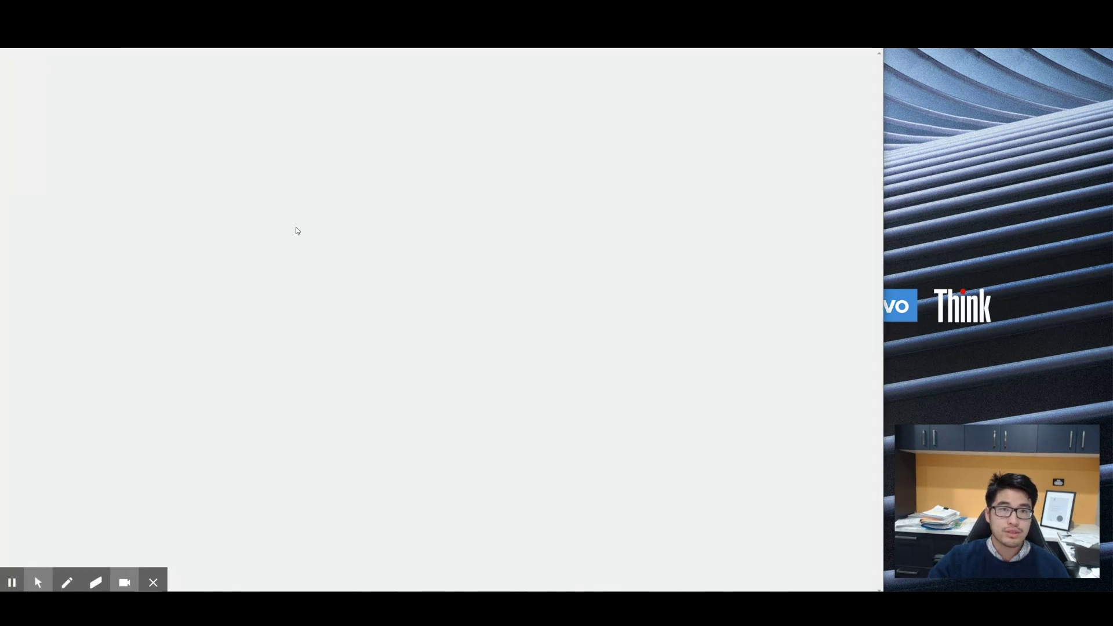
scroll(517, 345, "down", 6)
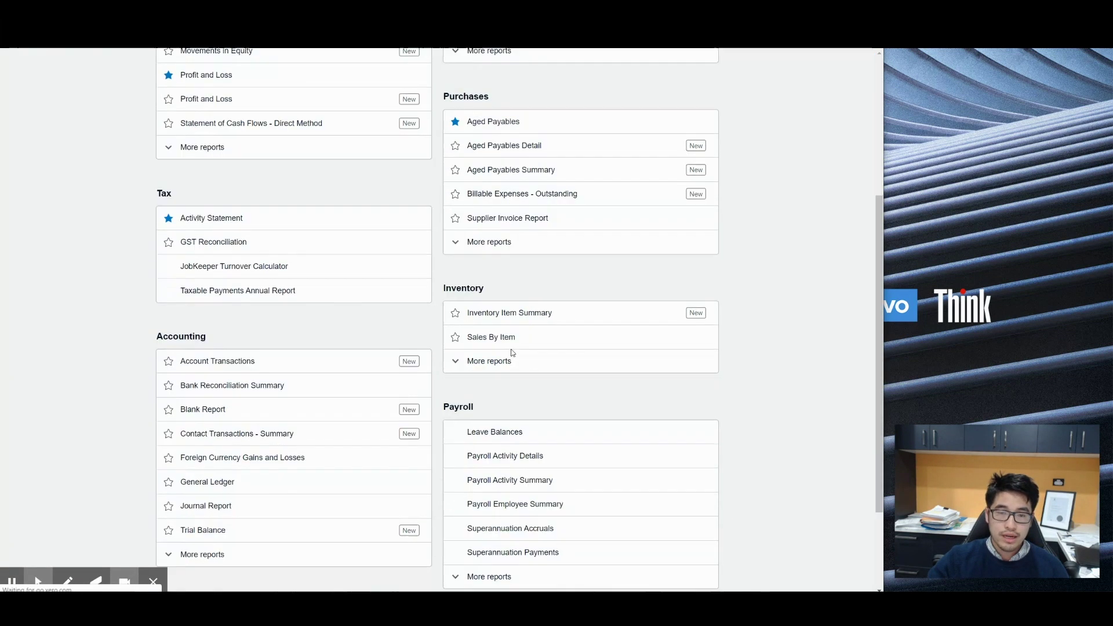
left_click(533, 378)
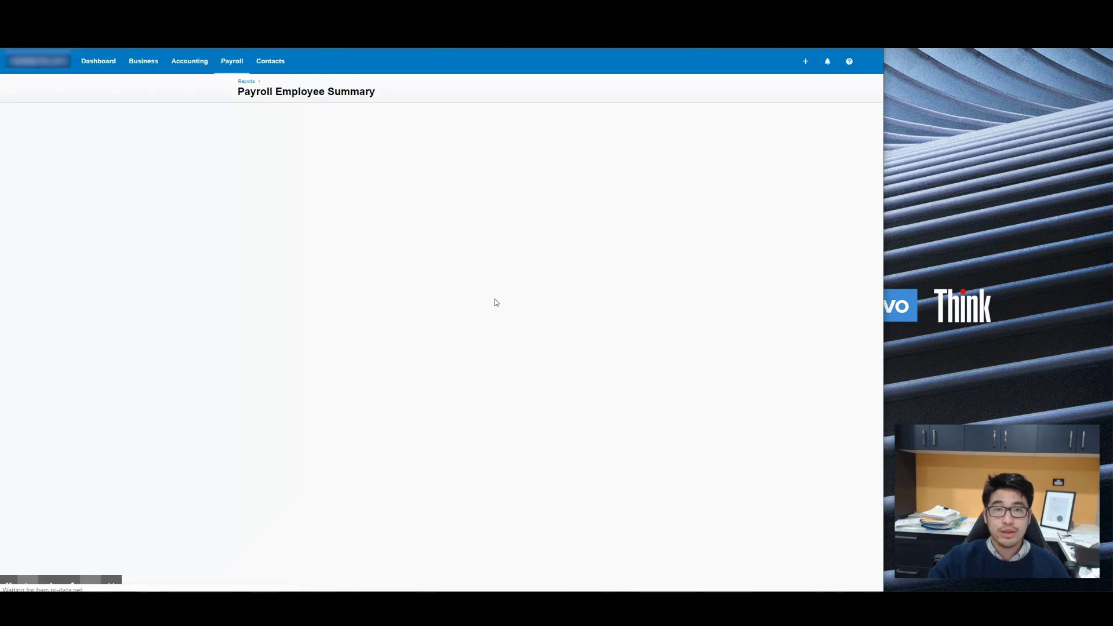
left_click(255, 183)
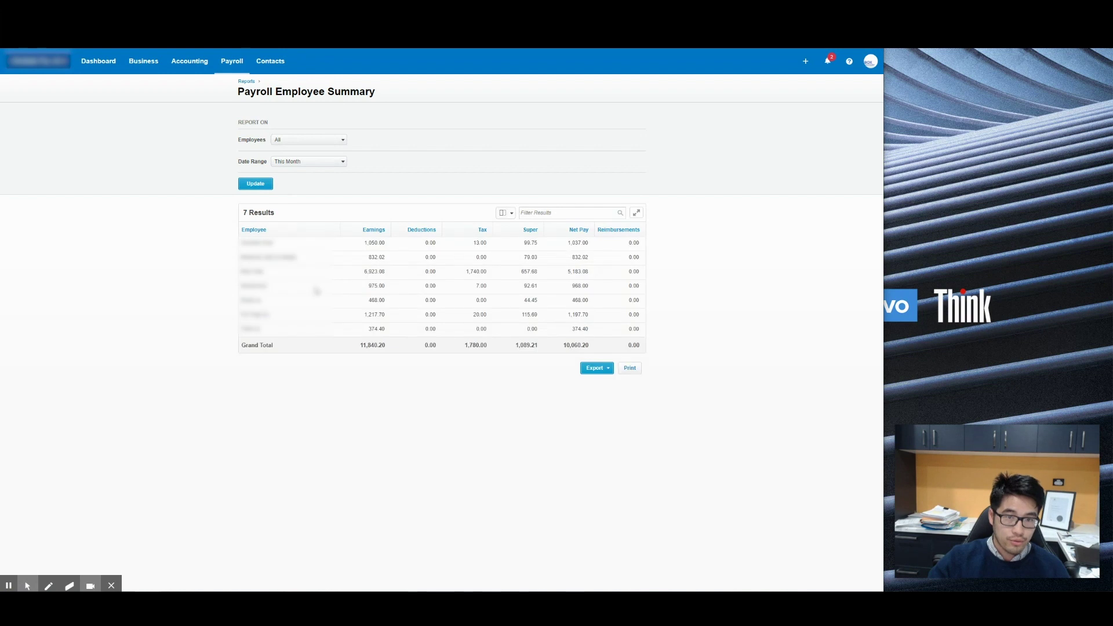
- Export the Payroll Employee Summary report as an Excel file and open it in Excel
left_click(593, 369)
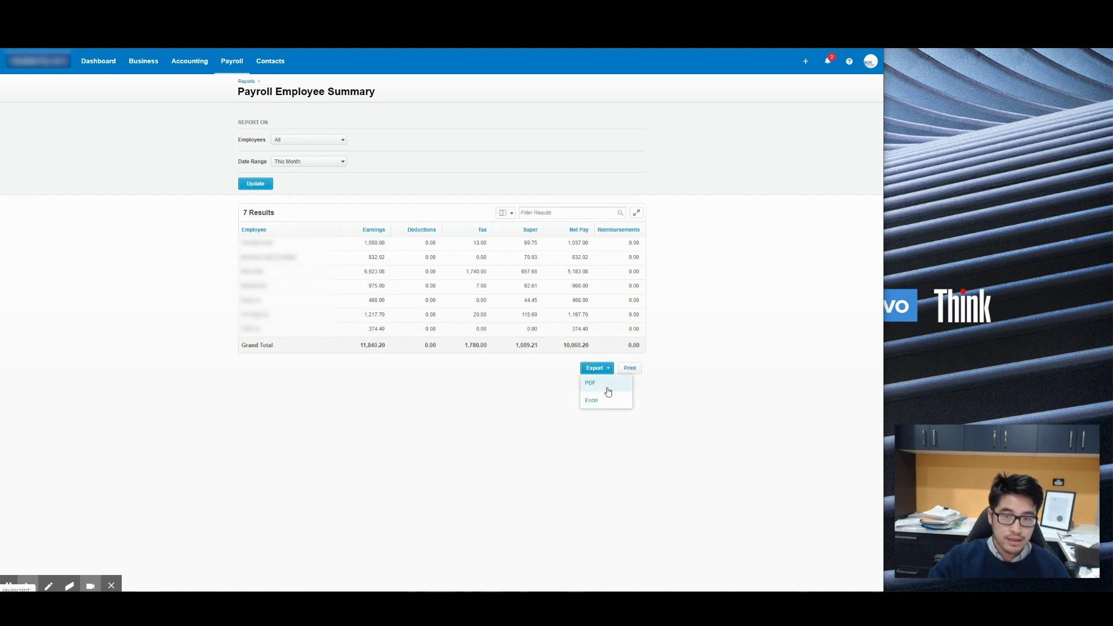
left_click(607, 401)
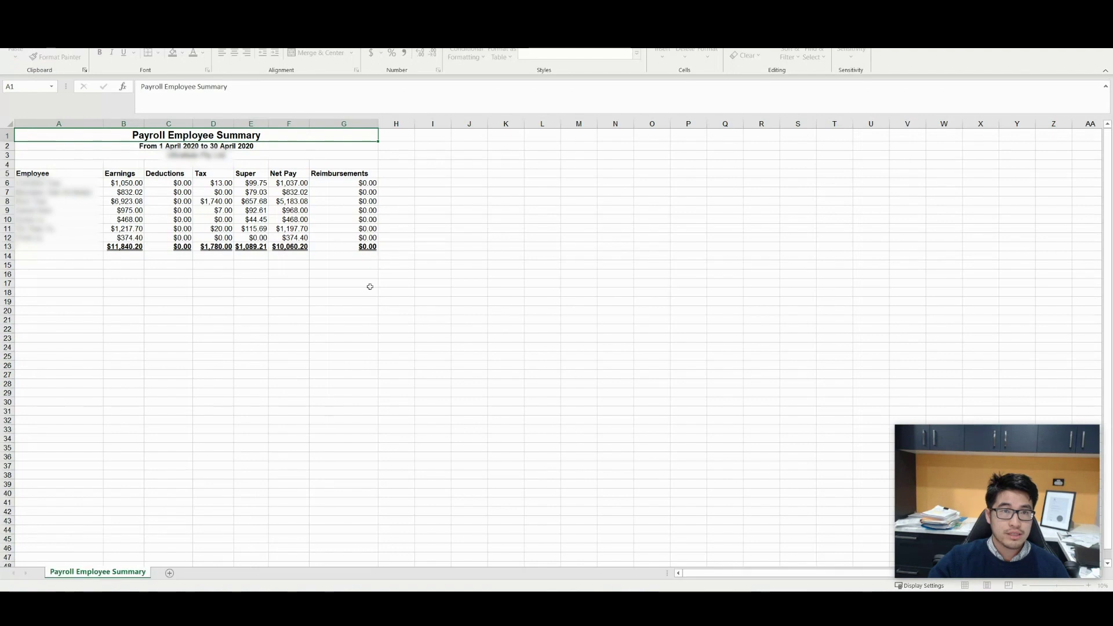
left_click(370, 339)
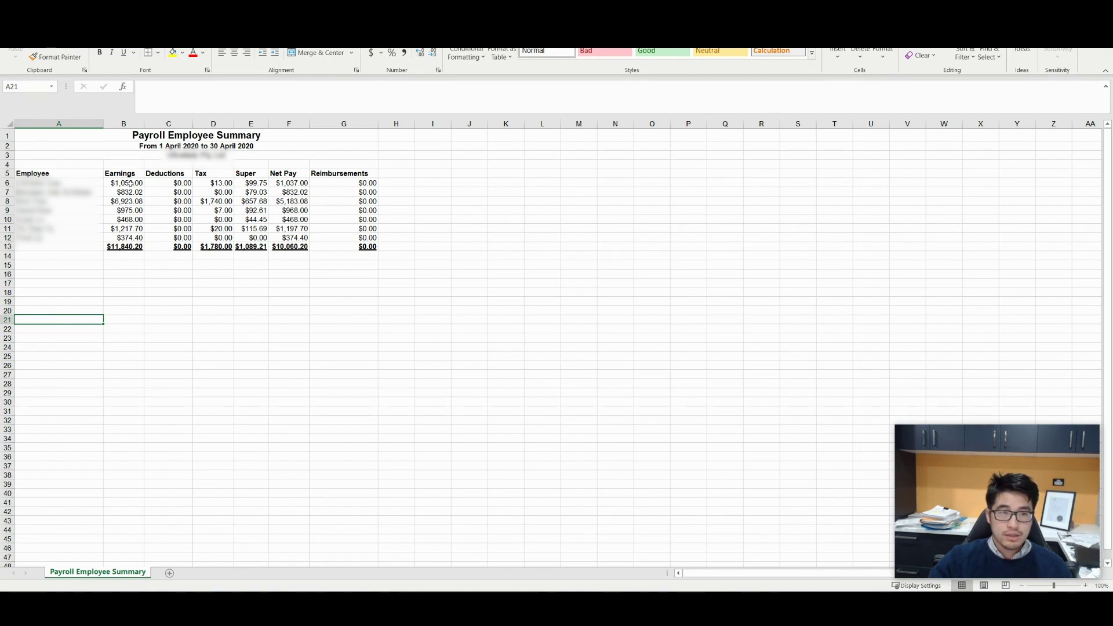
- Check the report period and the employees' figures in the Earnings column of the exported summary
left_click(191, 148)
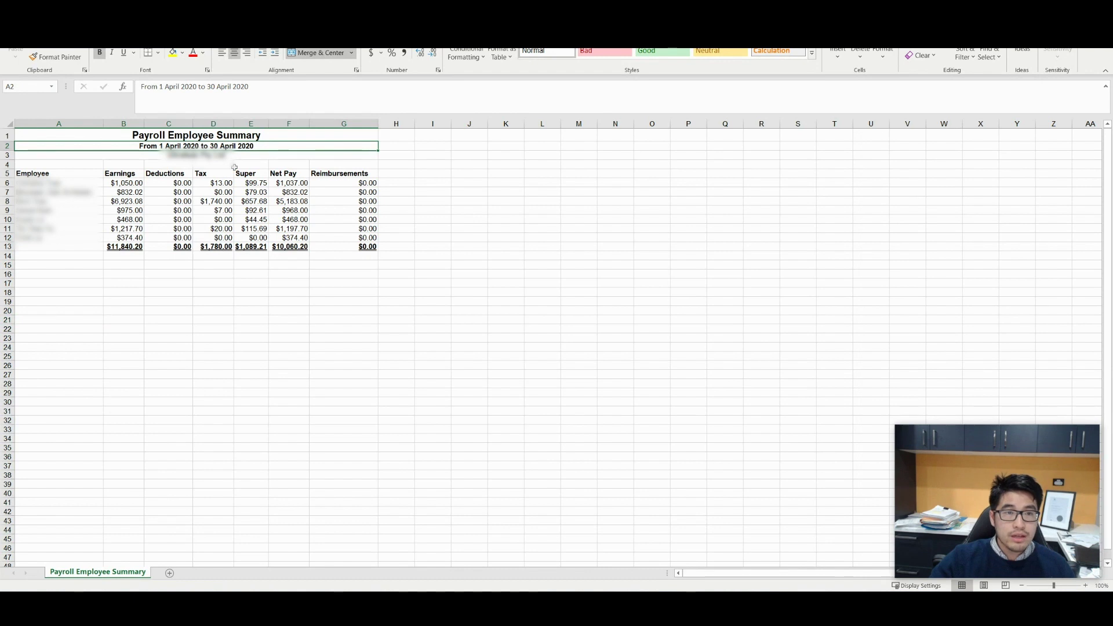
left_click(179, 203)
left_click(171, 182)
left_click(127, 184)
left_click_drag(126, 185, 128, 237)
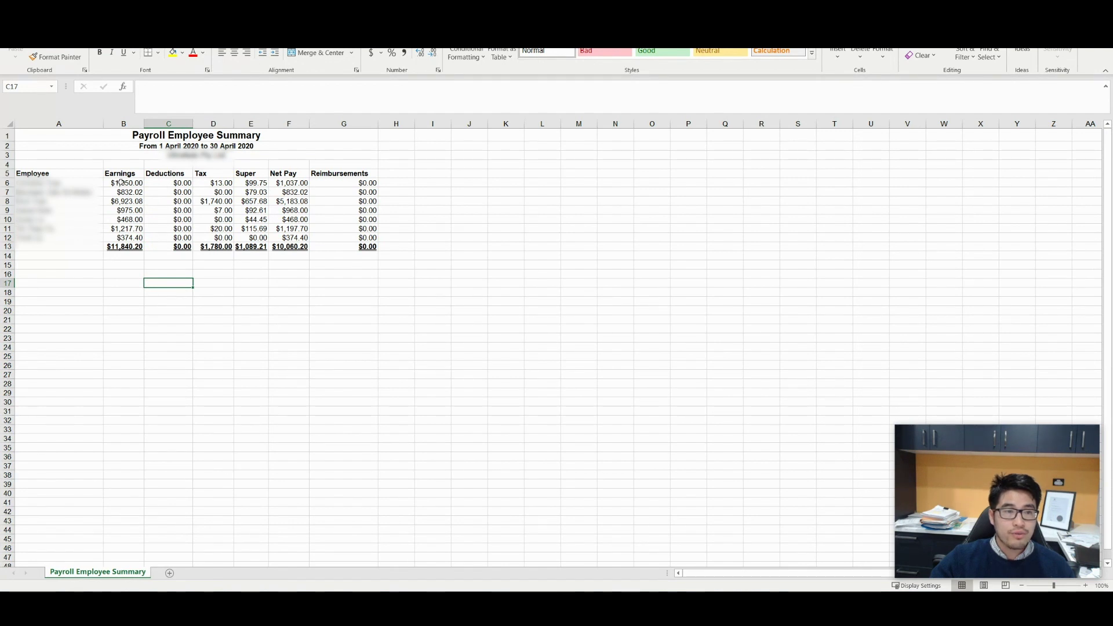
- Enter the formula =3000-B6 in cell C6 to calculate the first employee's JobKeeper top-up
left_click(175, 183)
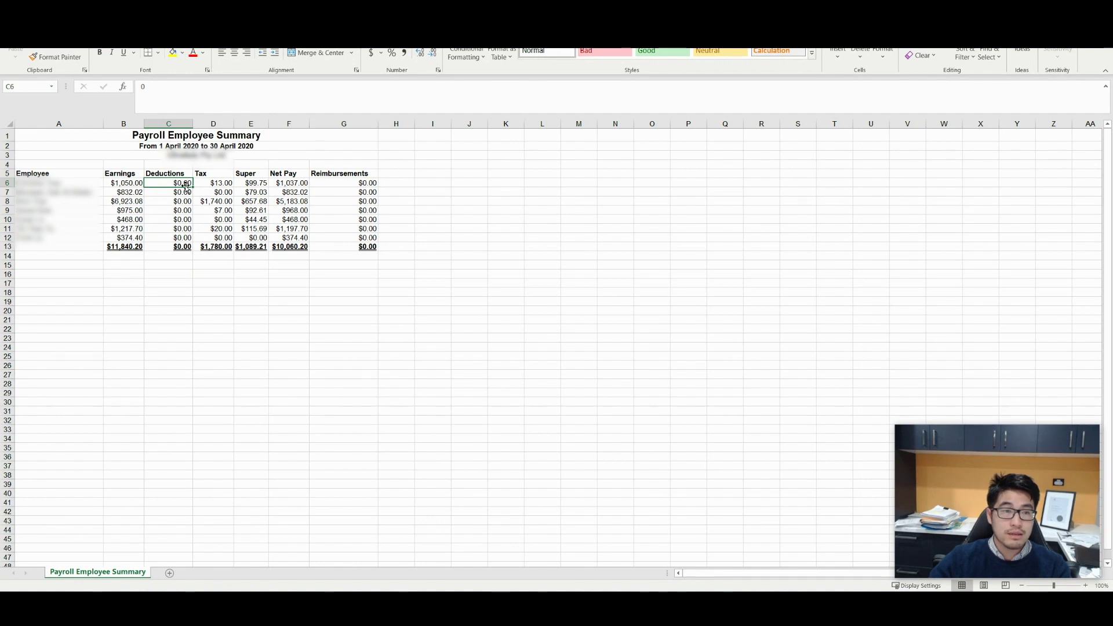
key("Left")
key("Left")
key("Right")
key("Right")
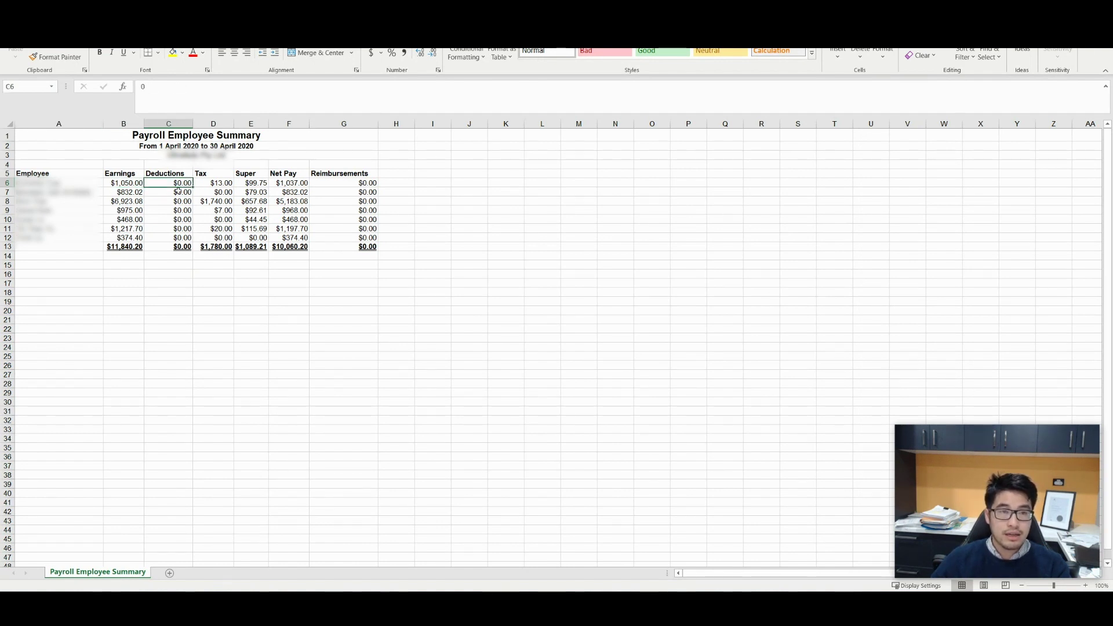
type("=")
key("Left")
key("Right")
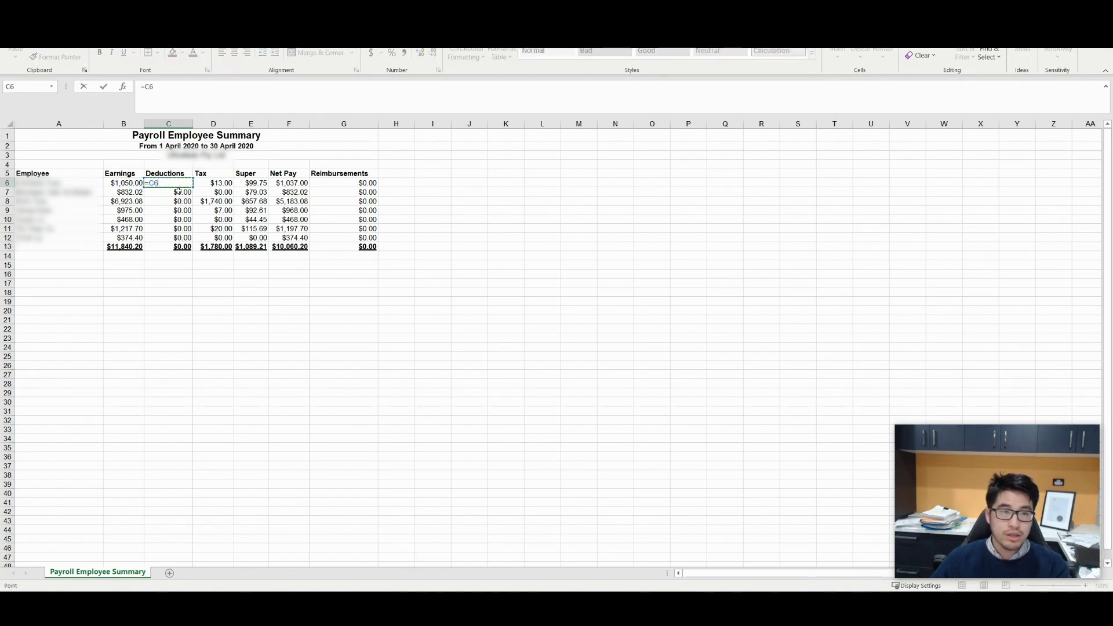
key("BackSpace")
key("BackSpace")
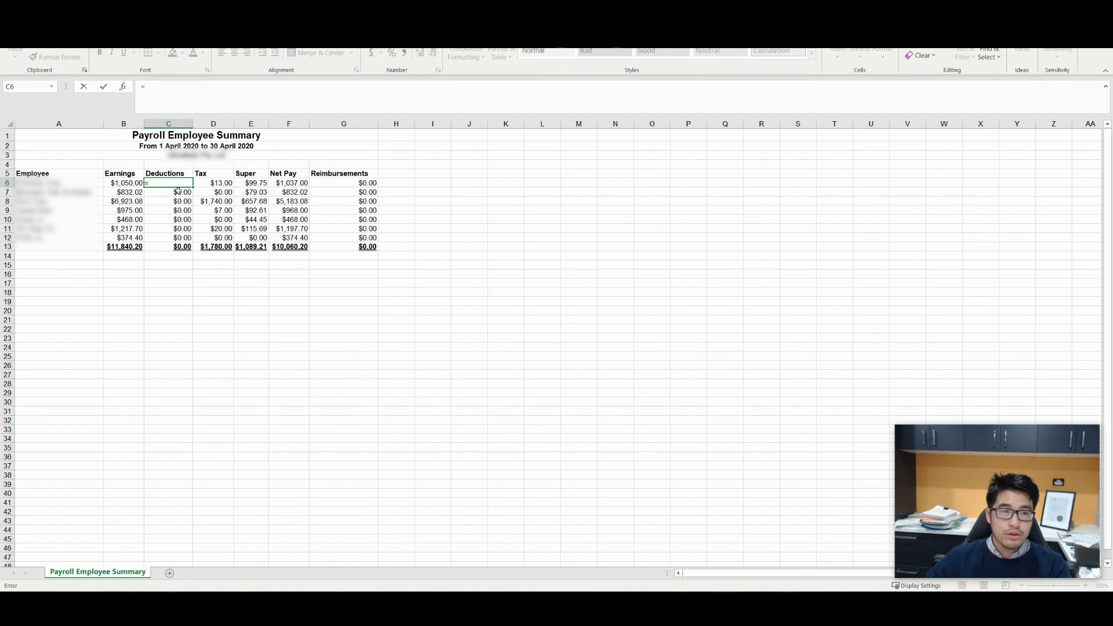
type("3000-")
key("Left")
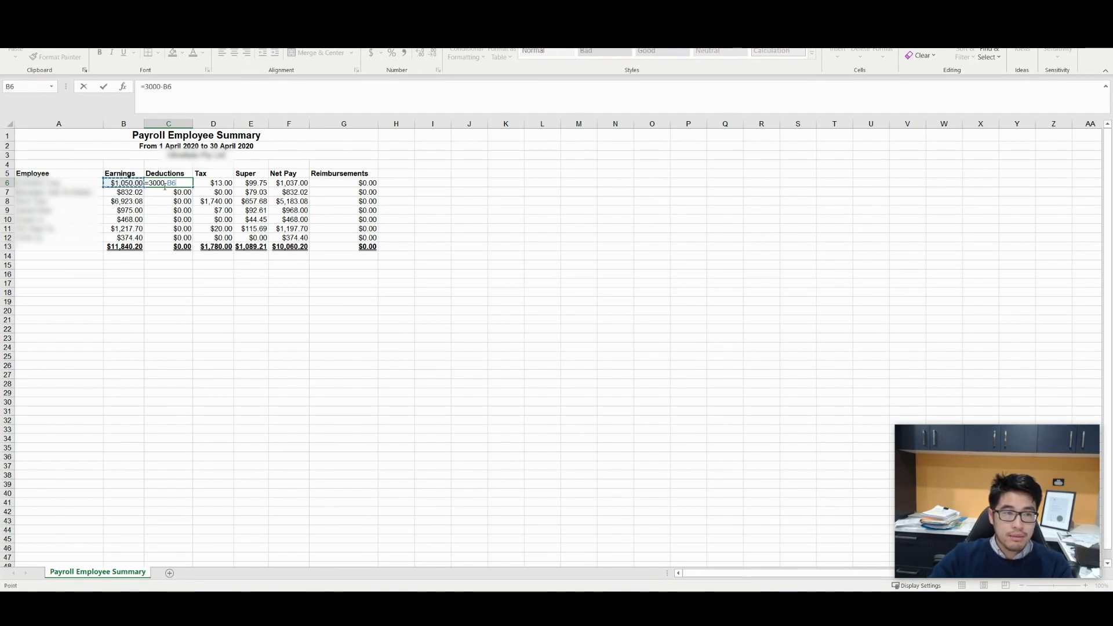
key("ctrl+Return")
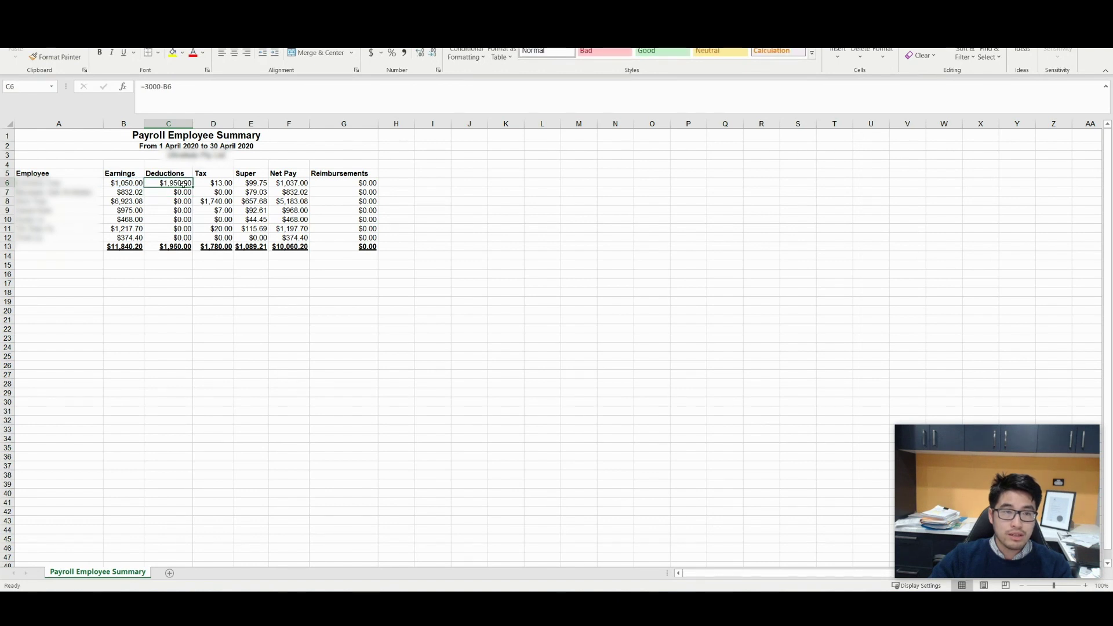
- Copy the top-up formula from C6 down to cells C7:C12 for the remaining employees
key("ctrl+c")
left_click_drag(182, 192, 178, 239)
key("ctrl+v")
- Clear all amounts from Earnings through Reimbursements for the employee in row 8
left_click(187, 202)
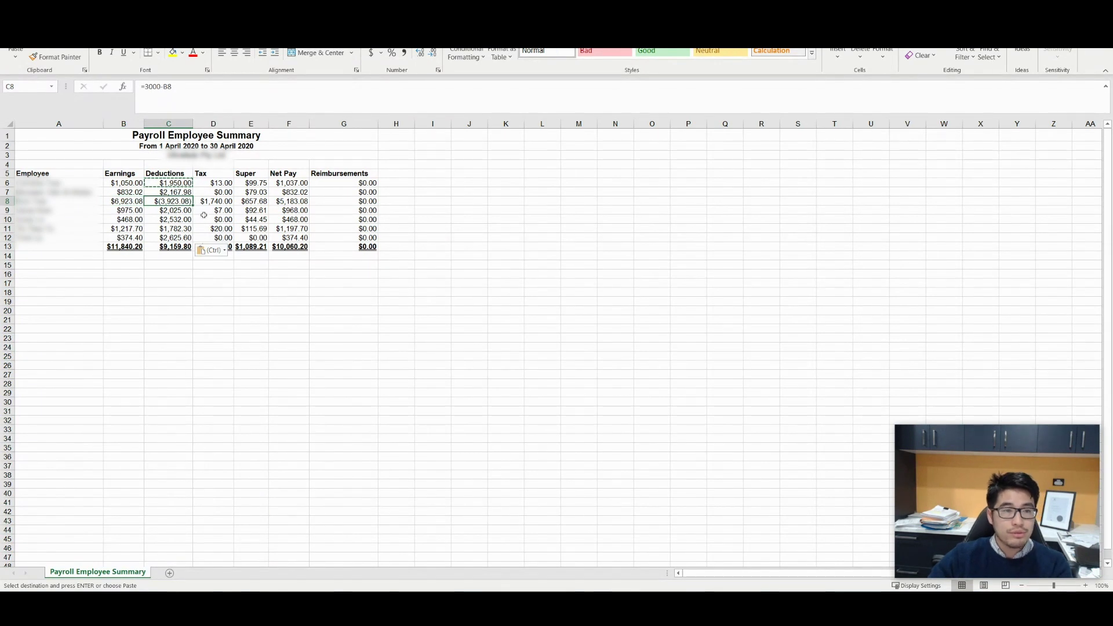
key("Delete")
left_click_drag(130, 198, 365, 201)
key("Delete")
- Clear the headings and amounts of the Tax, Super, Net Pay and Reimbursements columns
left_click(348, 291)
left_click_drag(217, 173, 368, 266)
key("Delete")
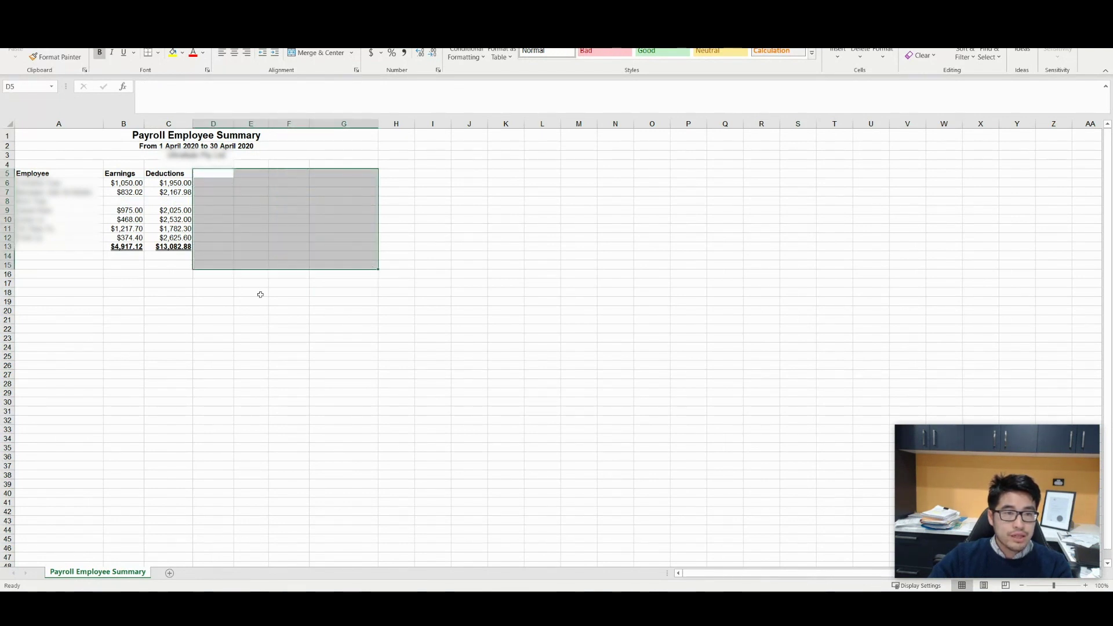
- Rename the Deductions heading in C5 to "Top up" and add the heading "Total" in D5
left_click(173, 174)
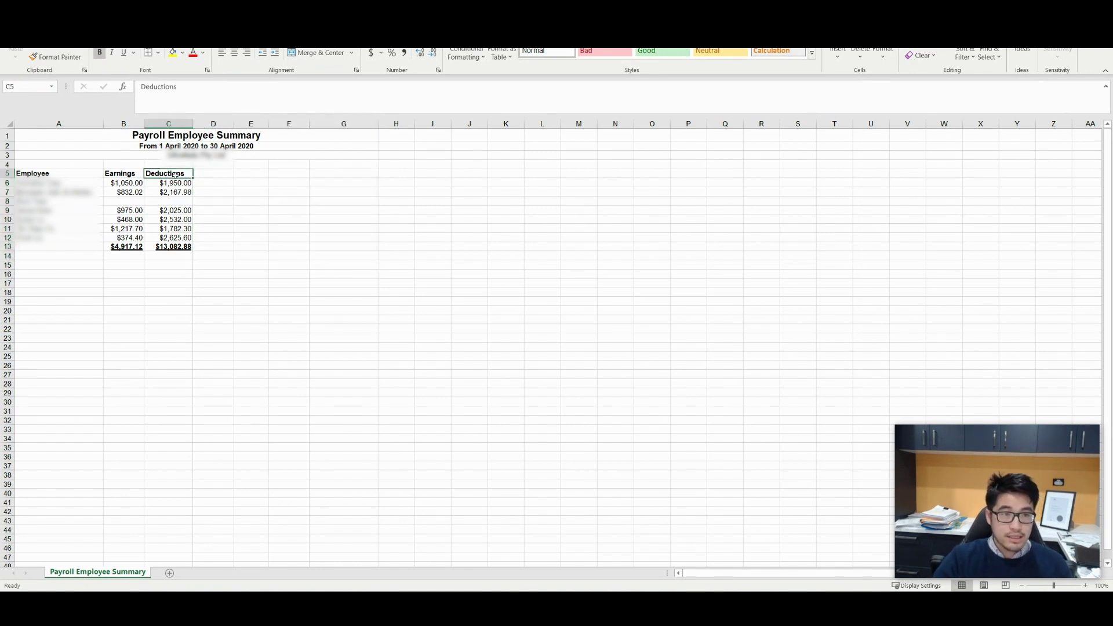
type("Top u")
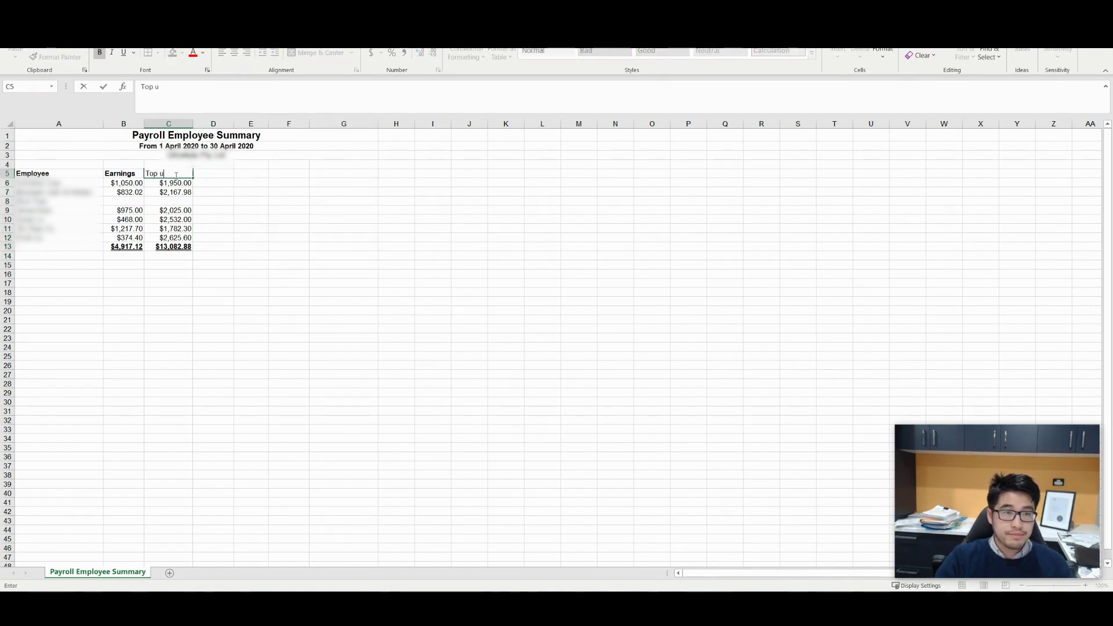
type("p")
key("Tab")
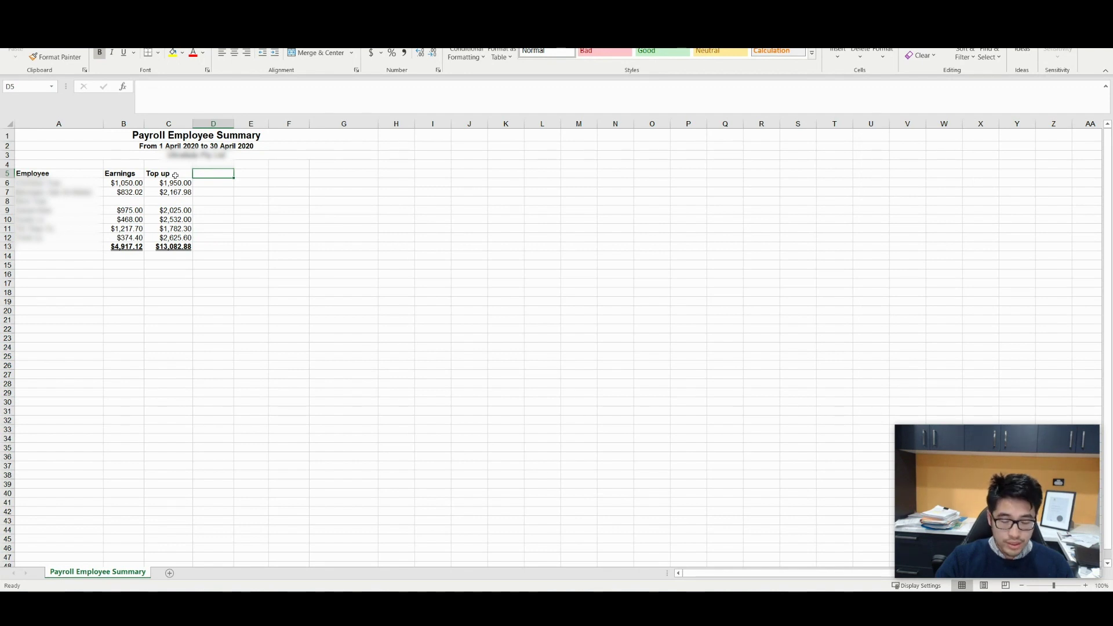
type("Total")
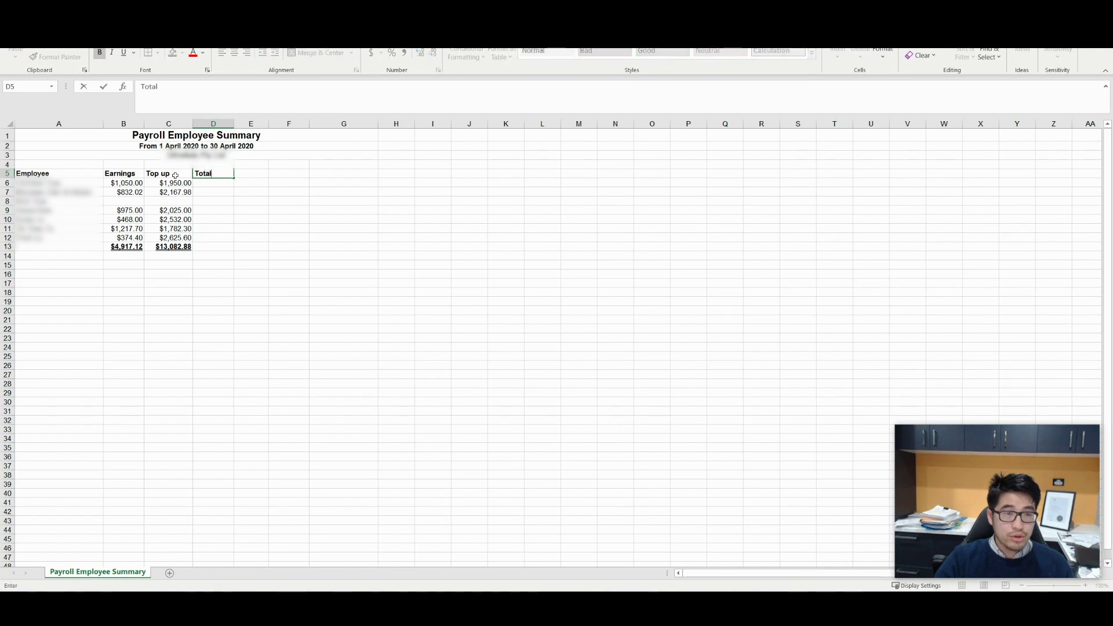
key("Return")
key("Left")
type("=")
key("Left")
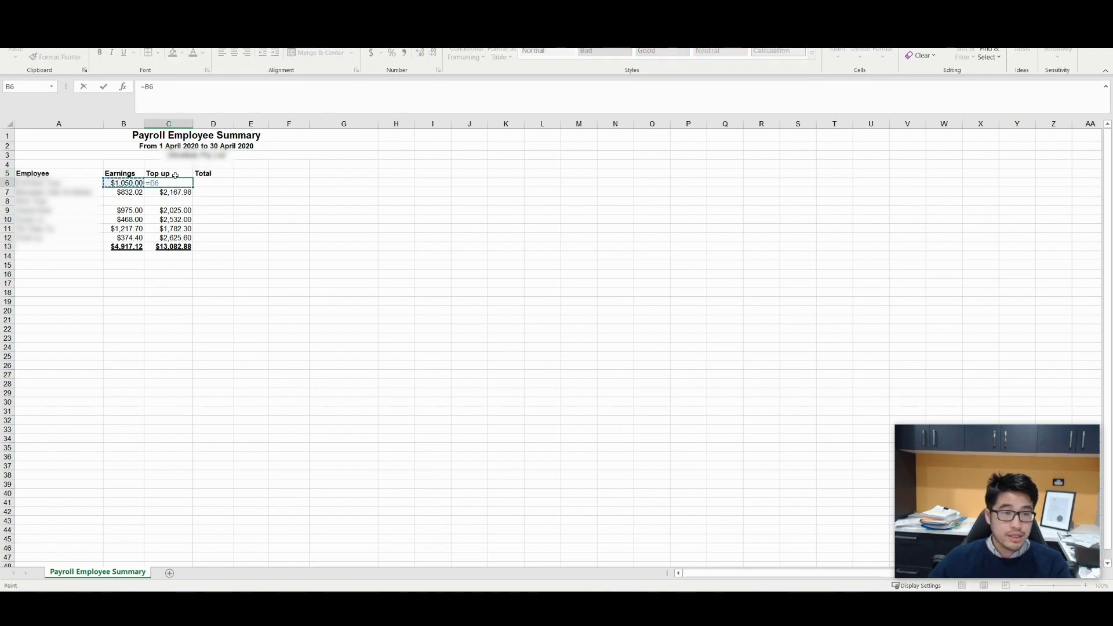
type("+")
left_click(177, 179)
key("Return")
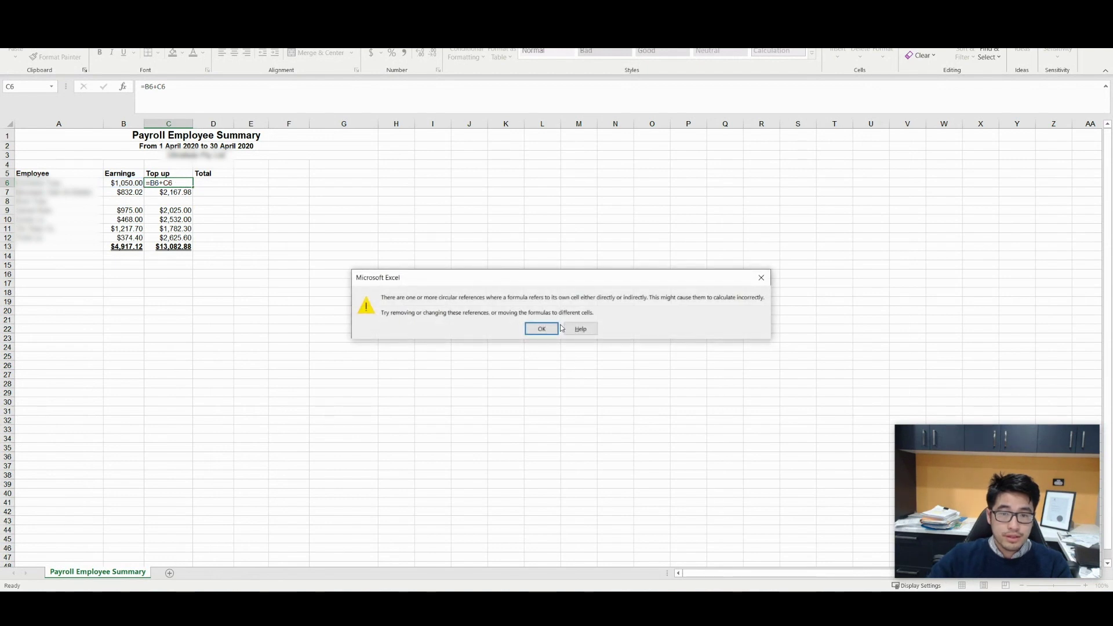
left_click(542, 329)
left_click_drag(214, 201, 219, 184)
key("ctrl+z")
- Enter the formula =B6+C6 in cell D6 to add the first employee's earnings and top-up
left_click(217, 184)
type("=")
key("Left")
key("Left")
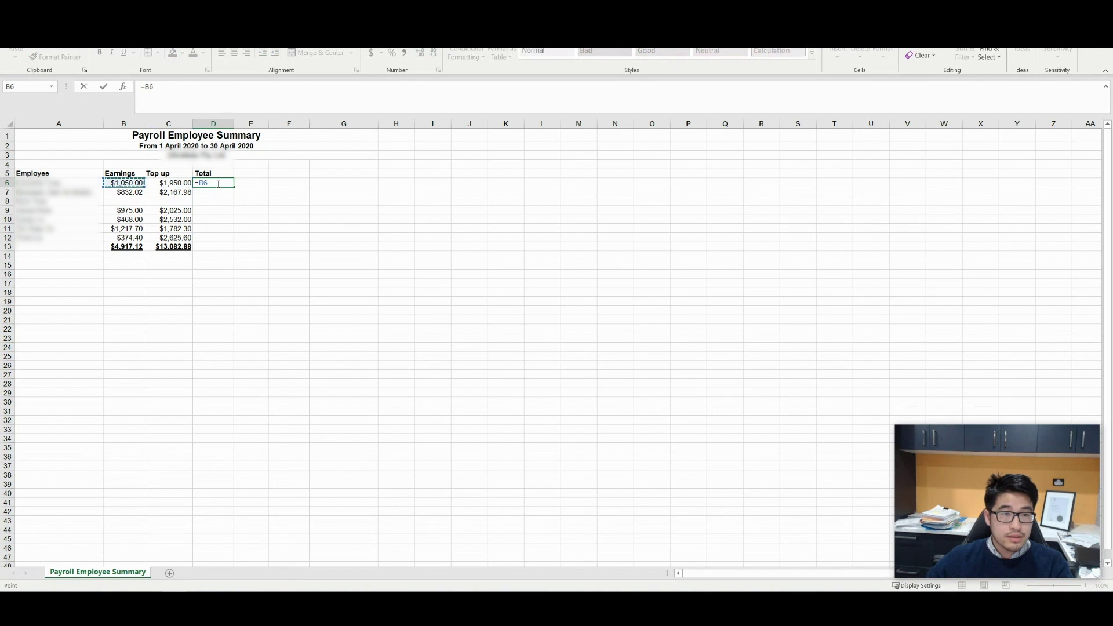
type("+")
key("Left")
key("Return")
- Copy the total formula from D6 down to cells D7:D12 for the remaining employees
left_click(217, 183)
key("ctrl+c")
key("Down")
key("shift+Down")
key("shift+Down")
key("shift+Down")
key("shift+Down")
key("shift+Down")
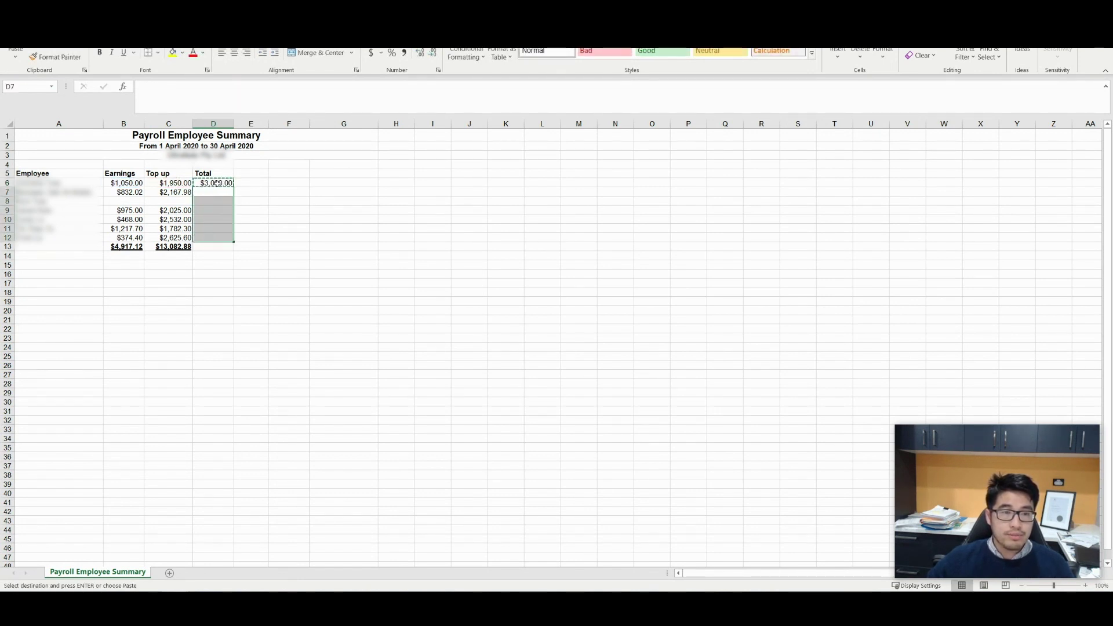
key("ctrl+v")
- Copy the sum formula from C13 into D13 to total the Total column
left_click(168, 247)
key("ctrl+c")
left_click(225, 248)
key("ctrl+v")
key("ctrl+z")
key("ctrl+v")
left_click_drag(168, 274, 168, 247)
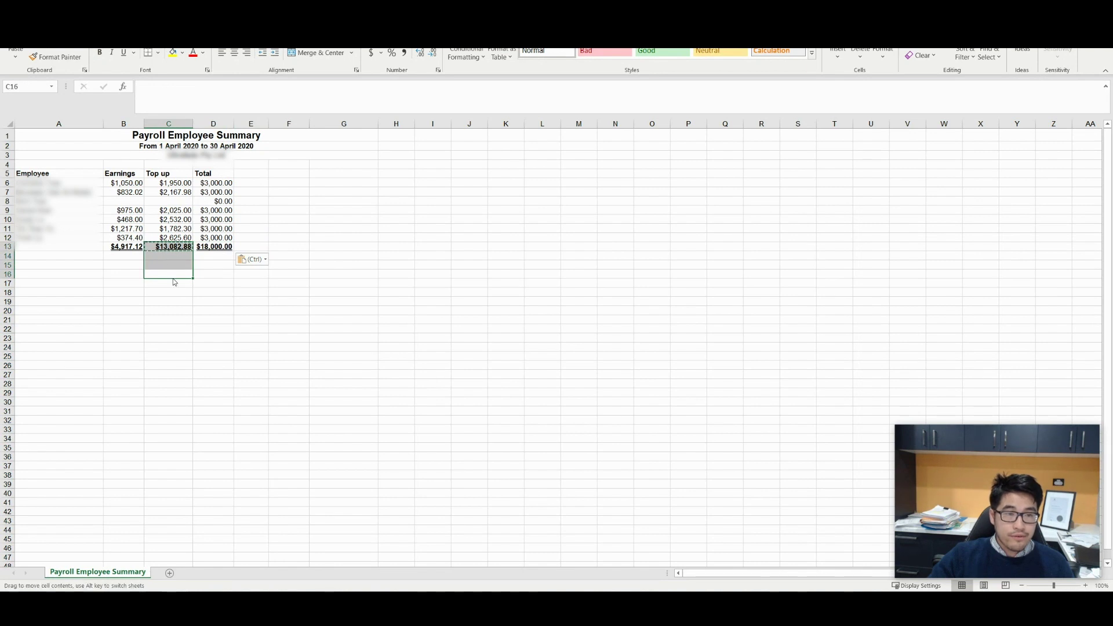
left_click(180, 266)
left_click(174, 247)
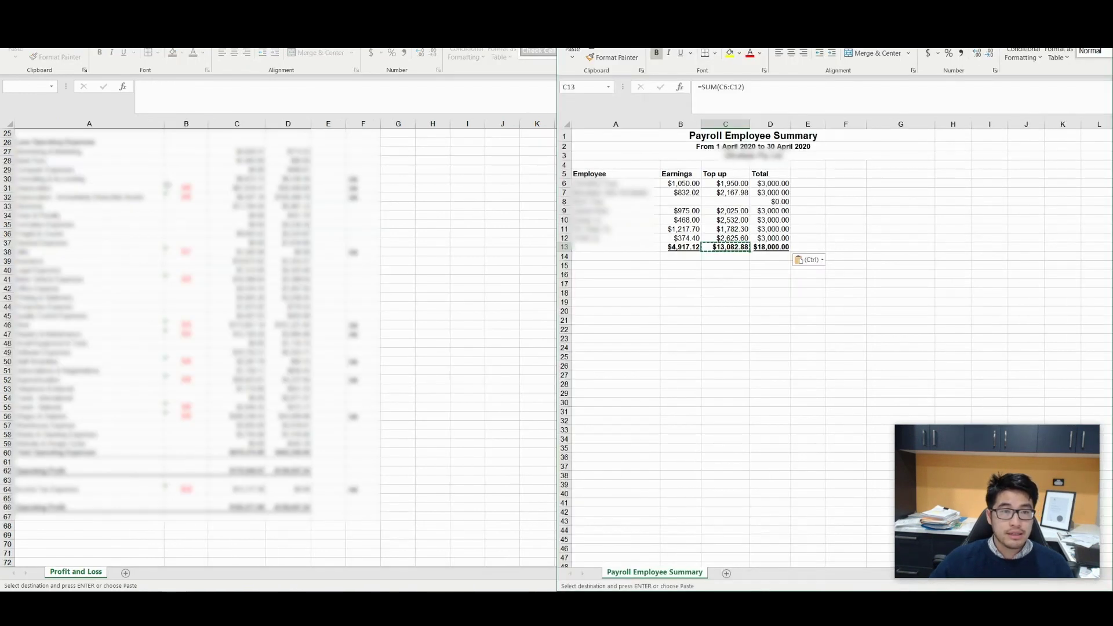
- Arrange the Excel workbook side by side with Xero's Payroll Employee Summary
key("super+Right")
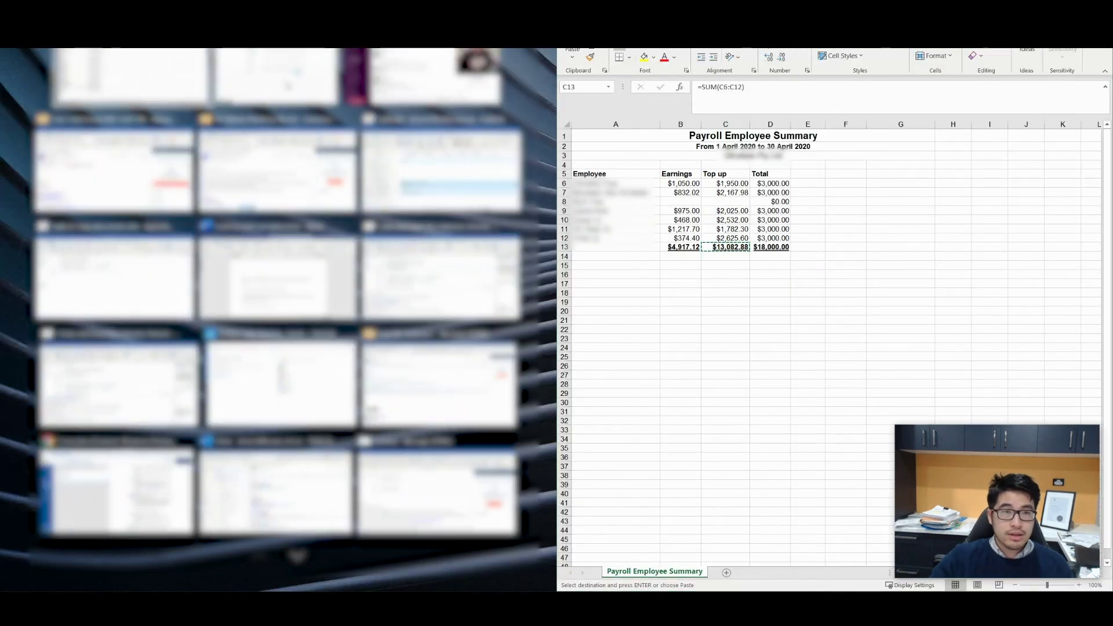
key("Escape")
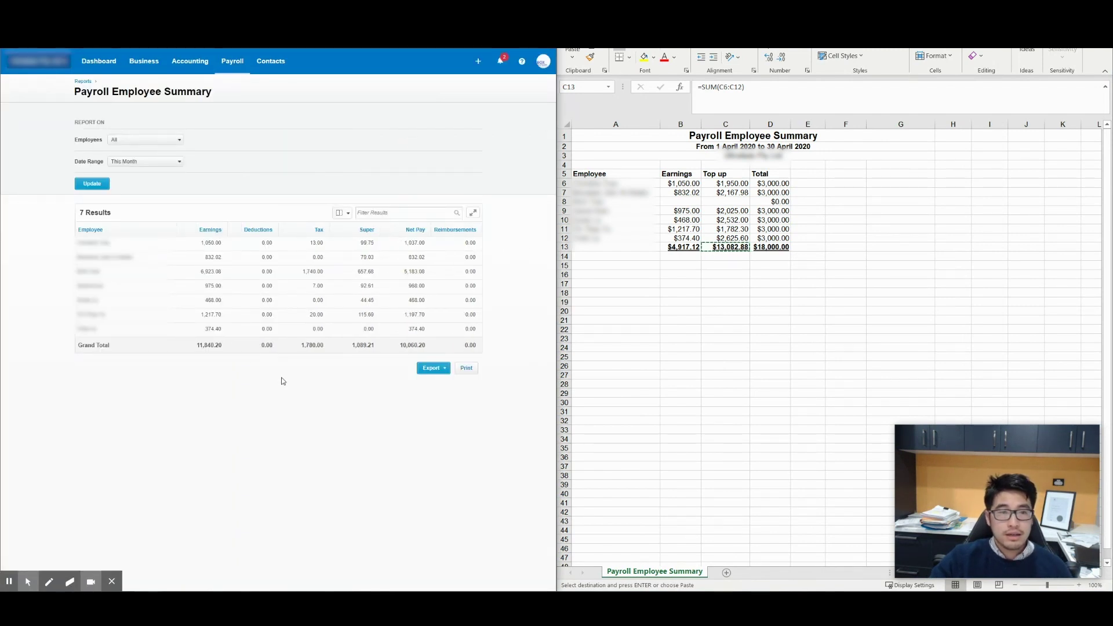
double_click(339, 180)
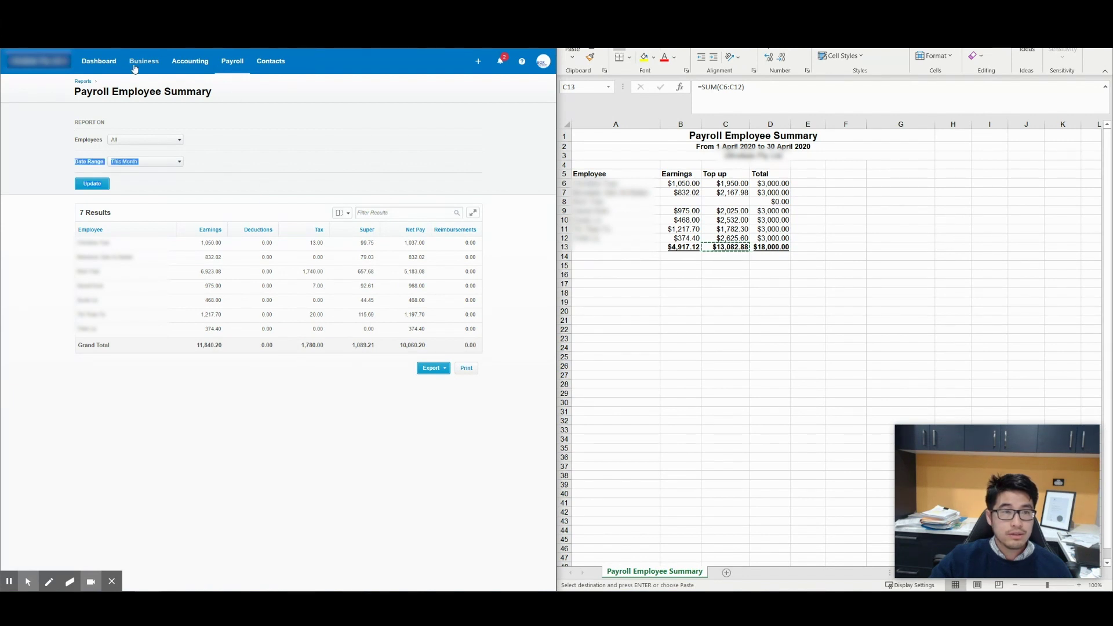
- Open Xero's Pay Runs and add an unscheduled pay run on the Weekly pays calendar for the week ending 22 Apr 2020
left_click(99, 61)
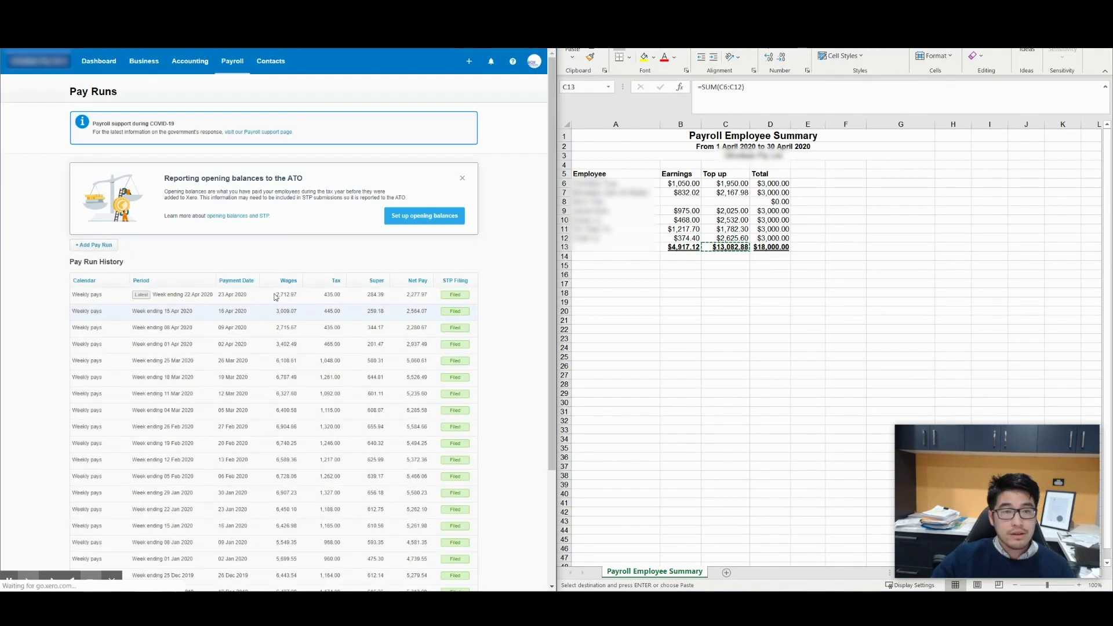
left_click(96, 246)
left_click(334, 322)
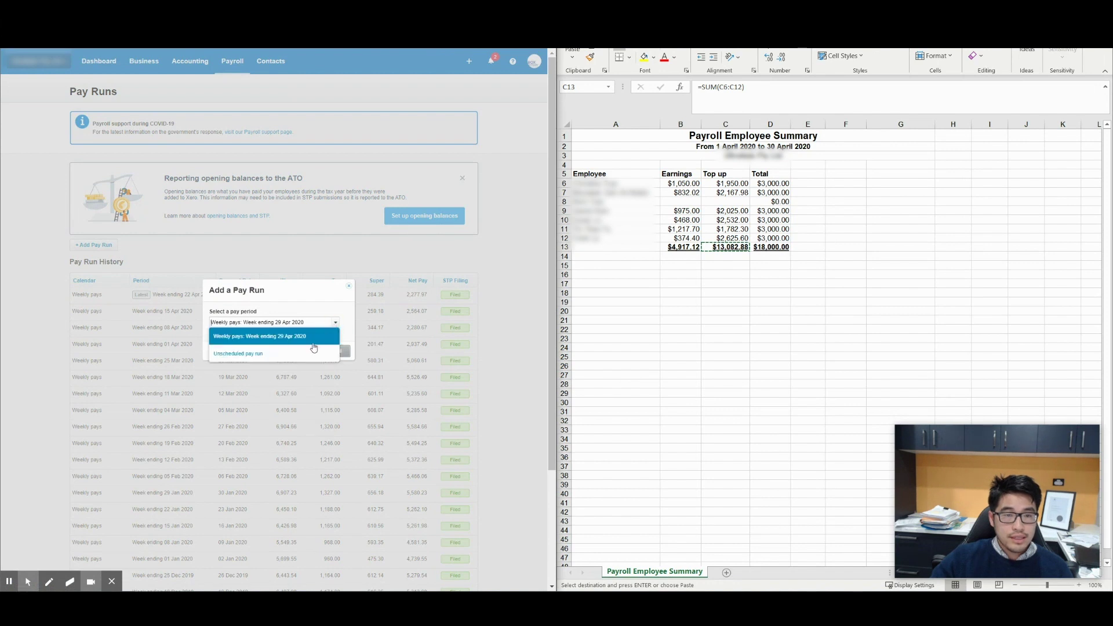
left_click(300, 359)
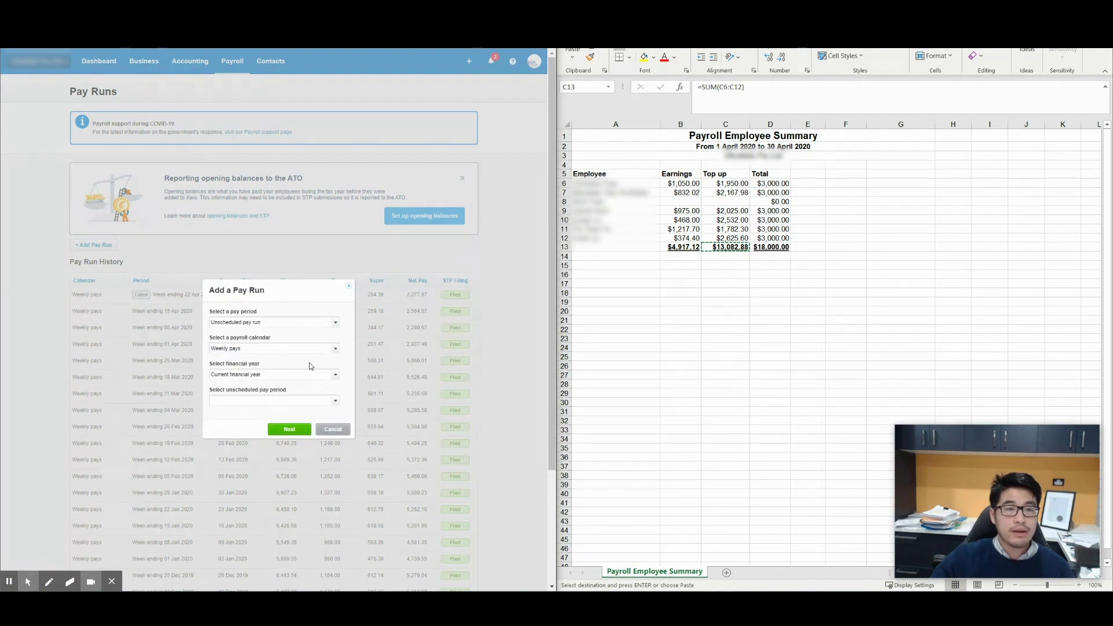
left_click(333, 400)
left_click_drag(334, 430, 346, 514)
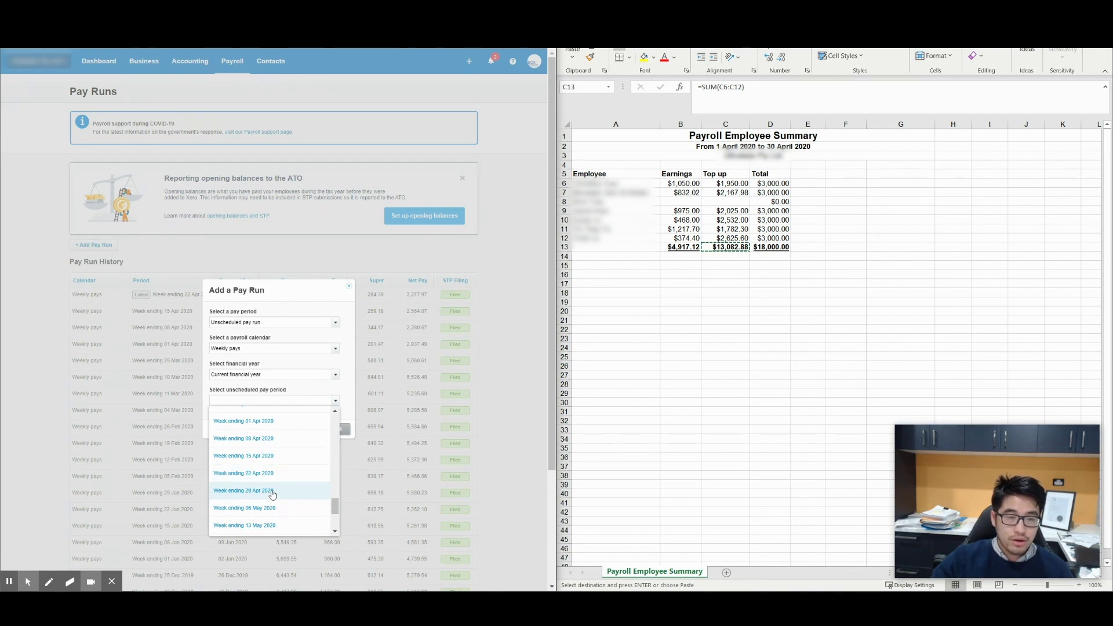
left_click(272, 476)
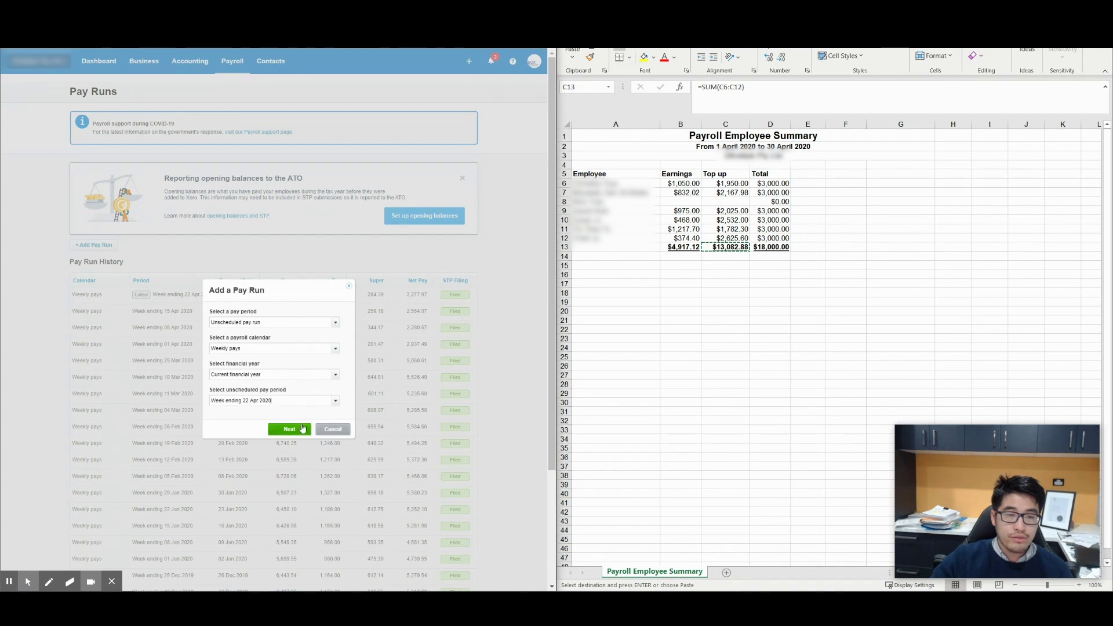
left_click(299, 431)
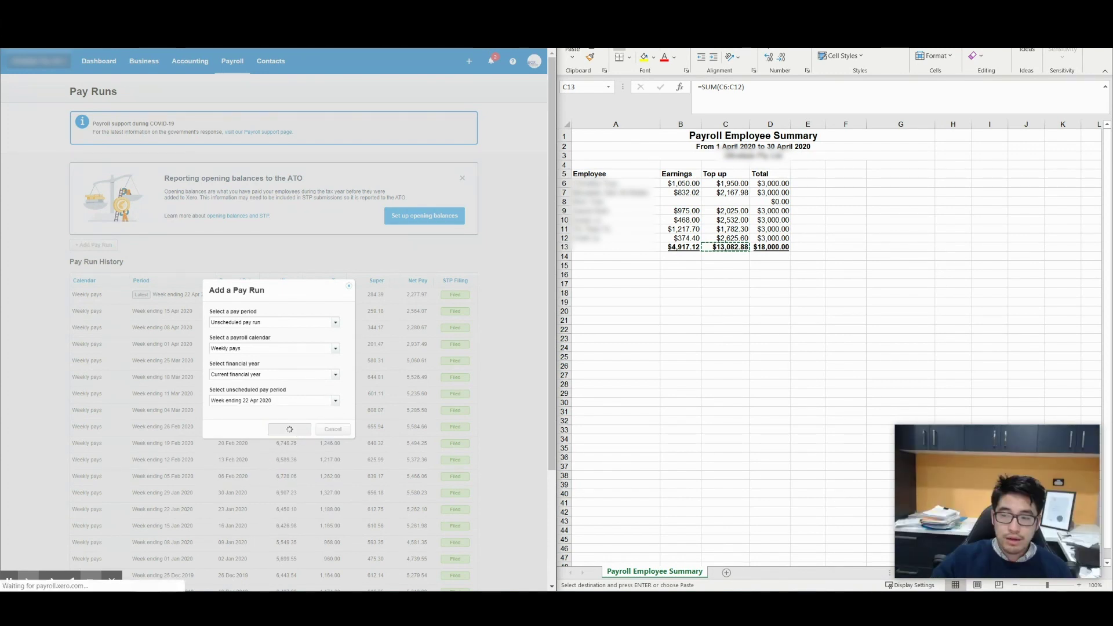
- Check the dates 30 March, 12 April and 26 April 2020 in the system calendar and the first employee's top-up in C6
left_click(1073, 603)
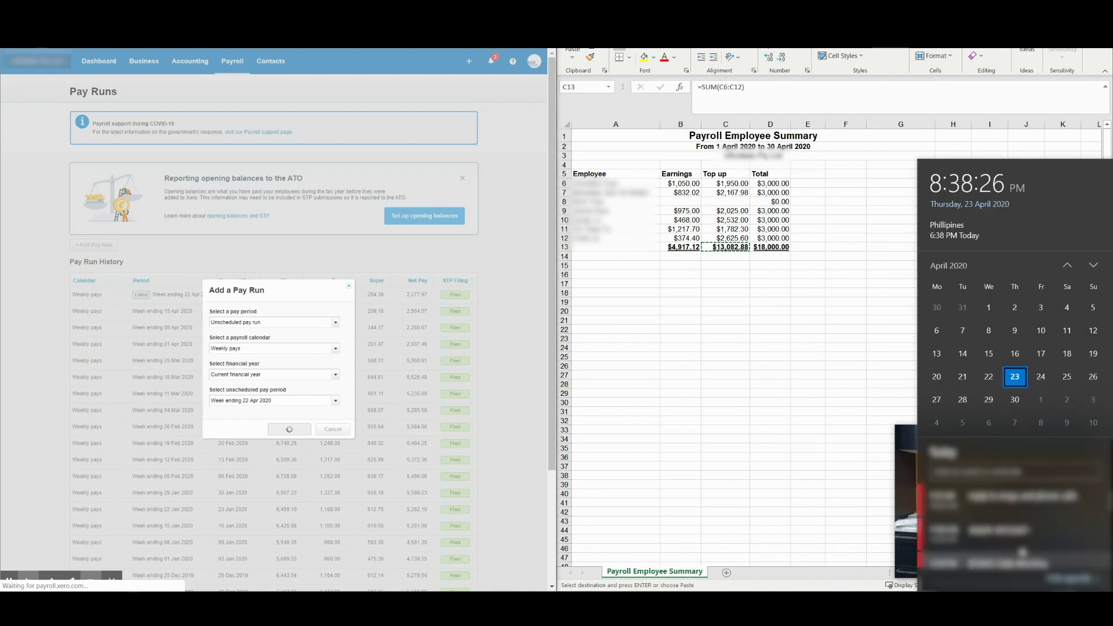
left_click(938, 309)
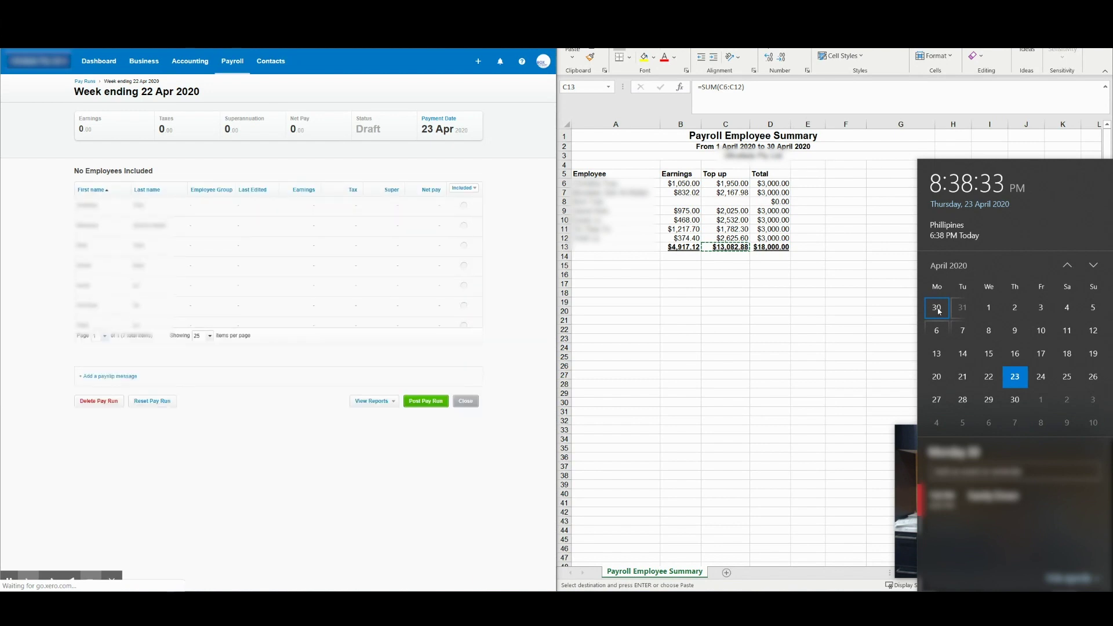
left_click(1096, 334)
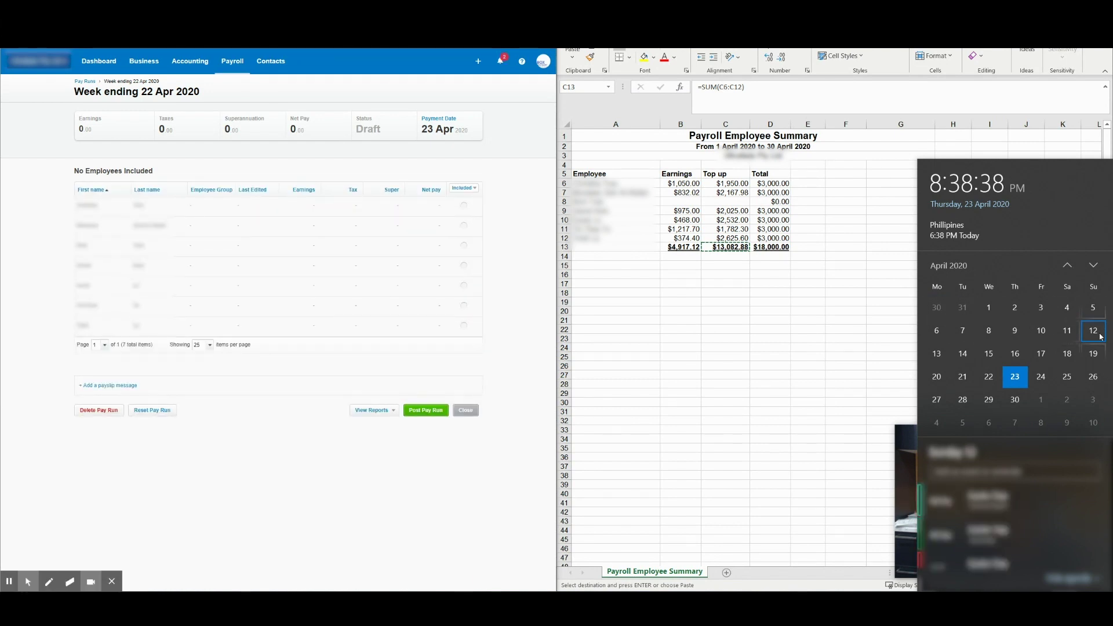
left_click(1093, 377)
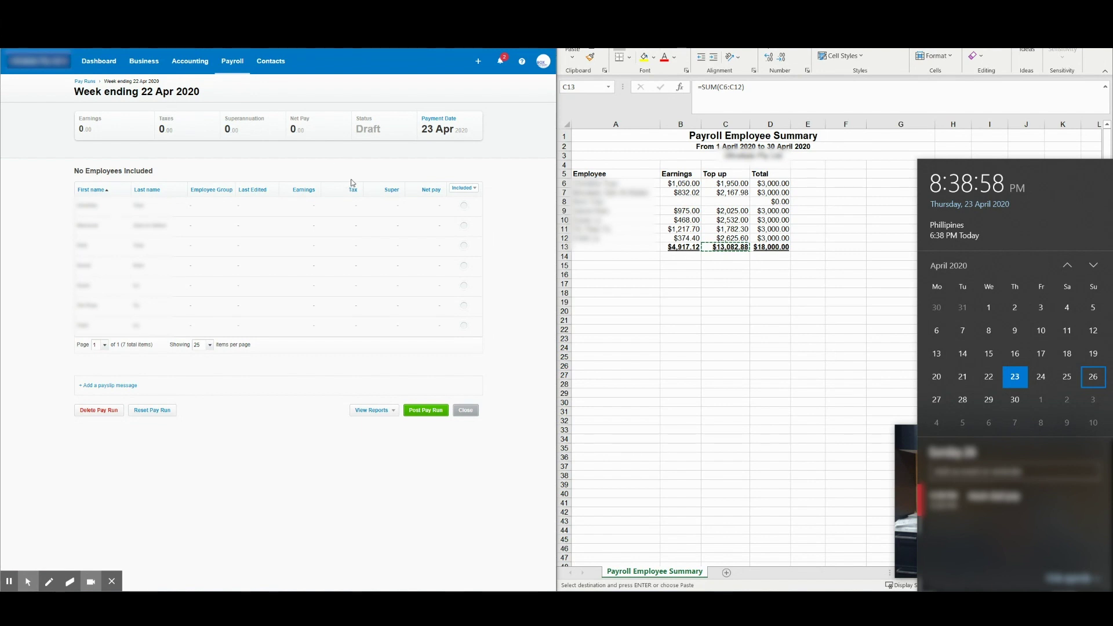
left_click(315, 157)
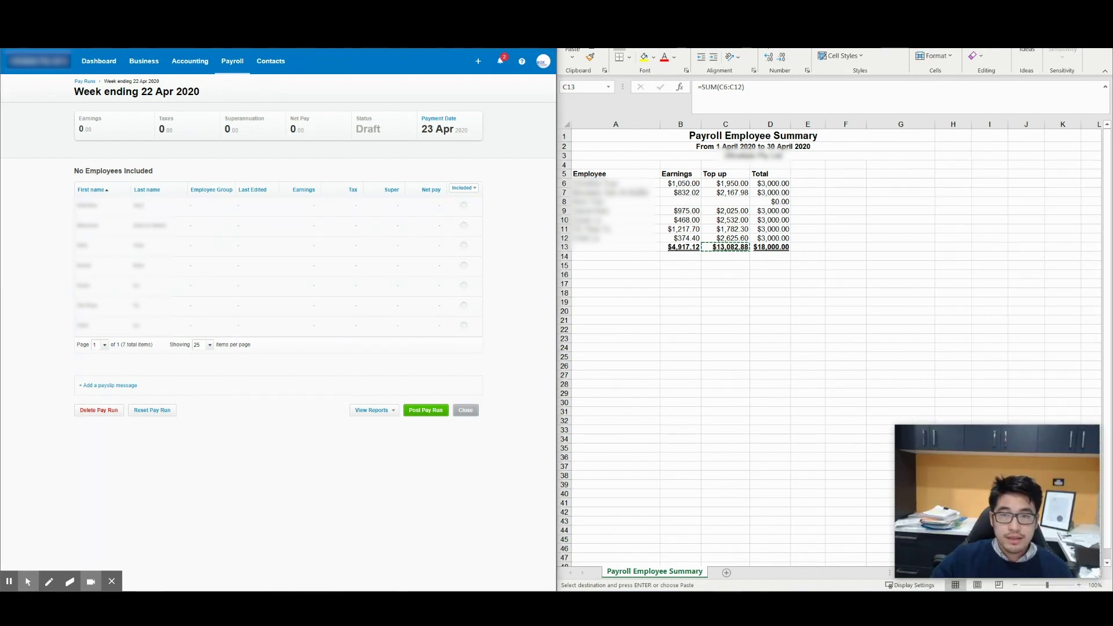
left_click(699, 186)
left_click(729, 185)
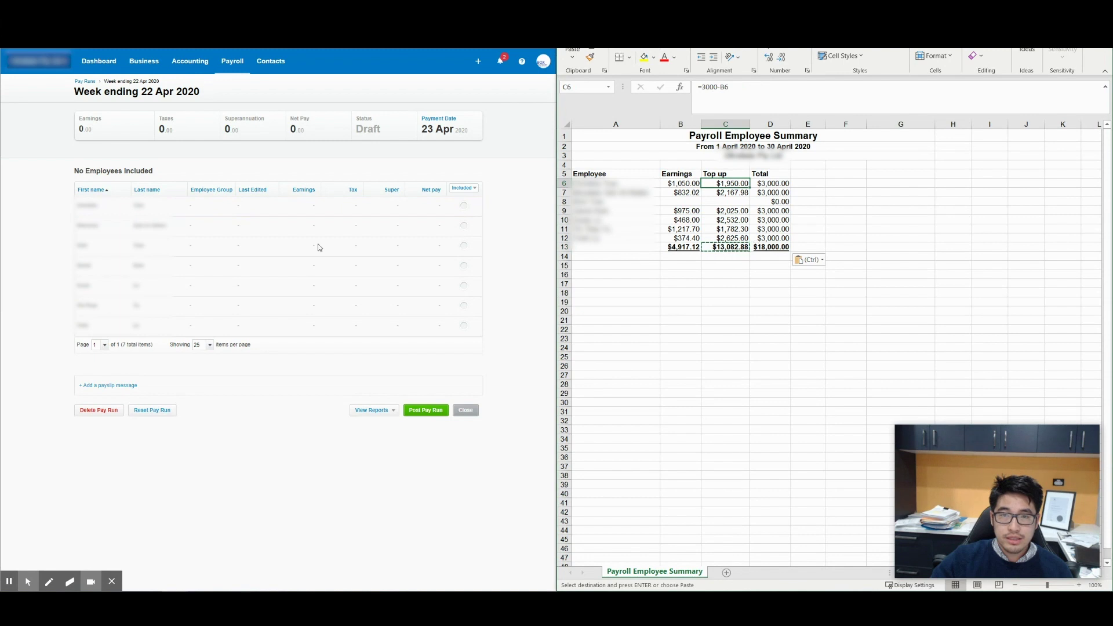
left_click(359, 218)
left_click(353, 212)
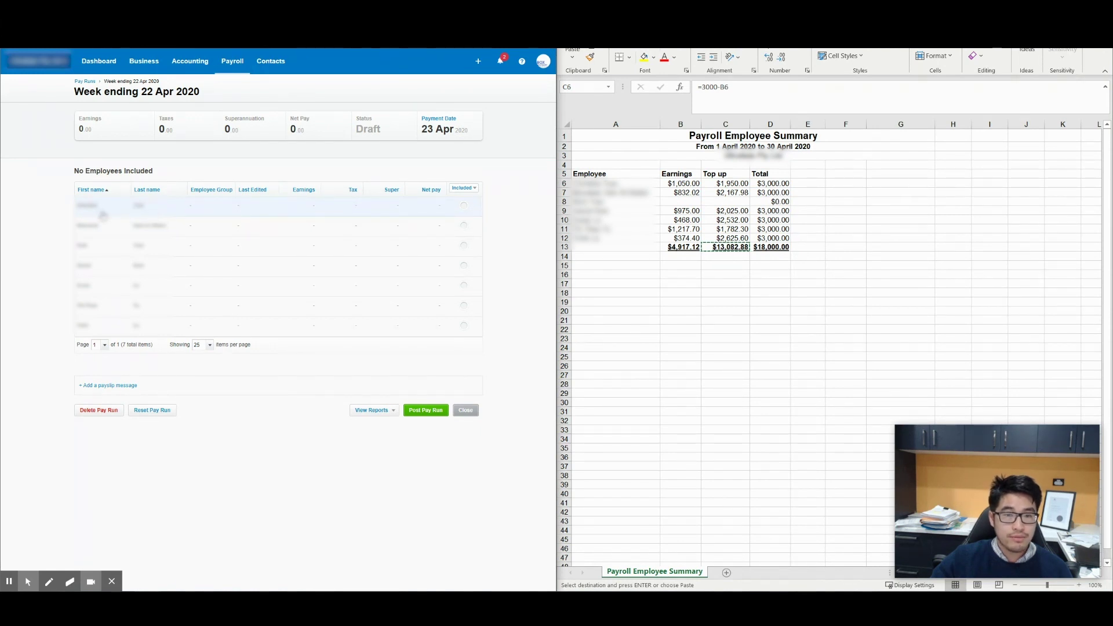
- Include every employee except the third one listed in the pay run for the week ending 22 Apr 2020
left_click(464, 206)
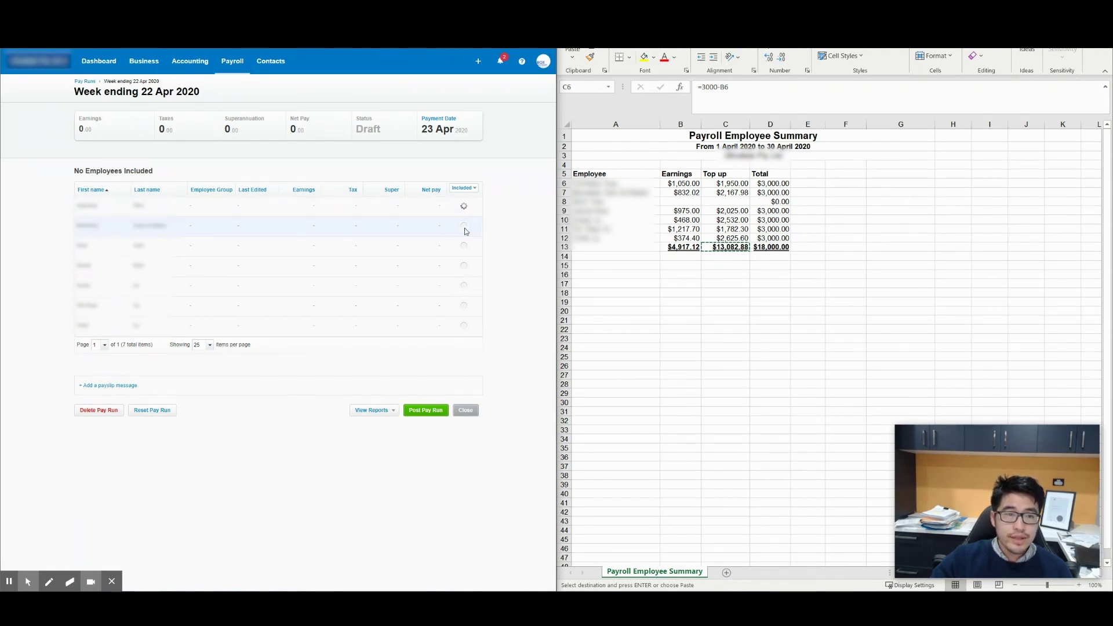
left_click(464, 226)
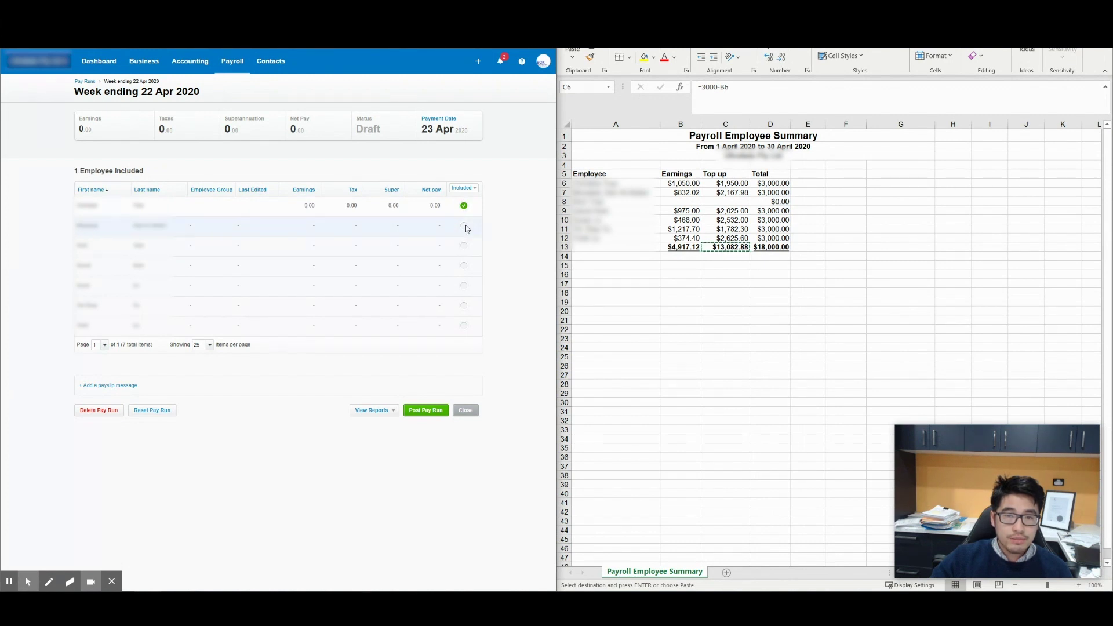
left_click(464, 265)
left_click(464, 285)
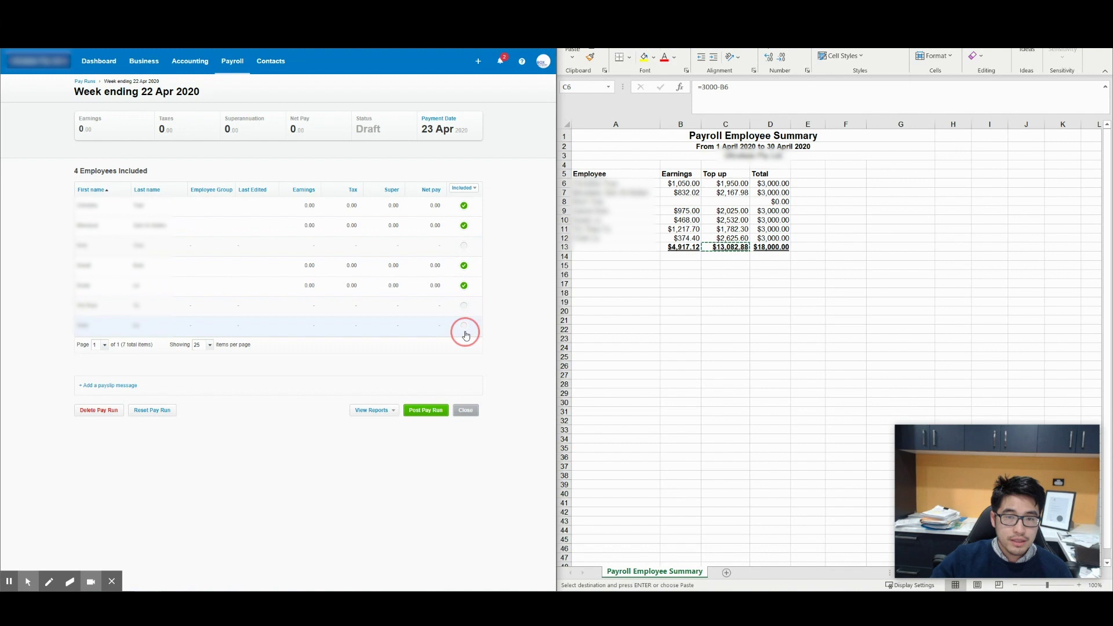
left_click(466, 329)
left_click(465, 306)
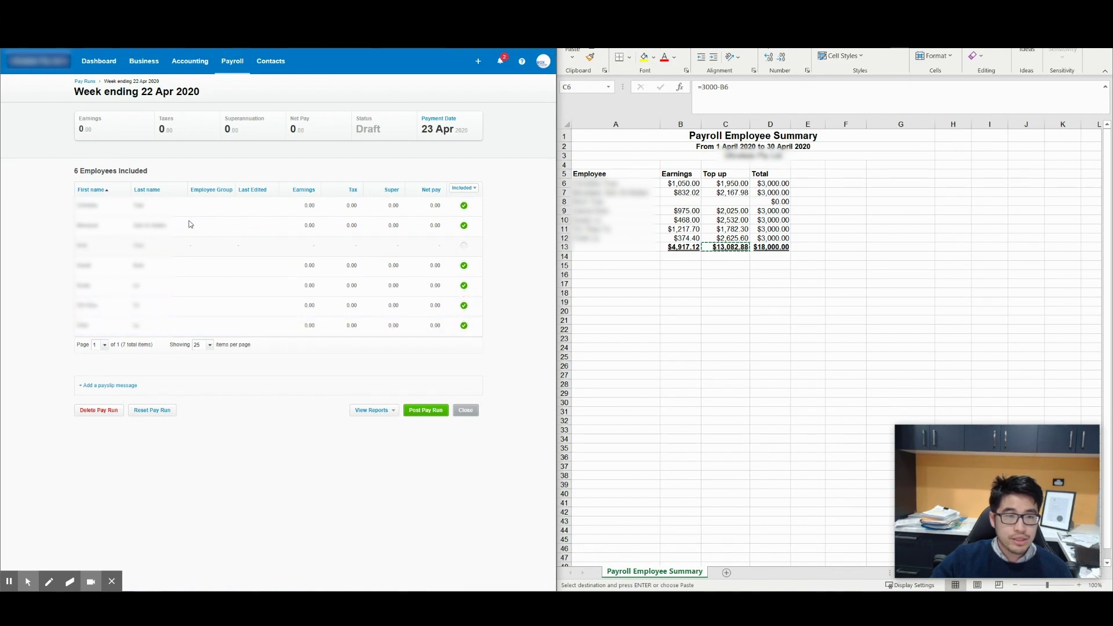
- Open the first employee's payslip and add an earnings line with the rate JobKeeper Payment top up
left_click(162, 212)
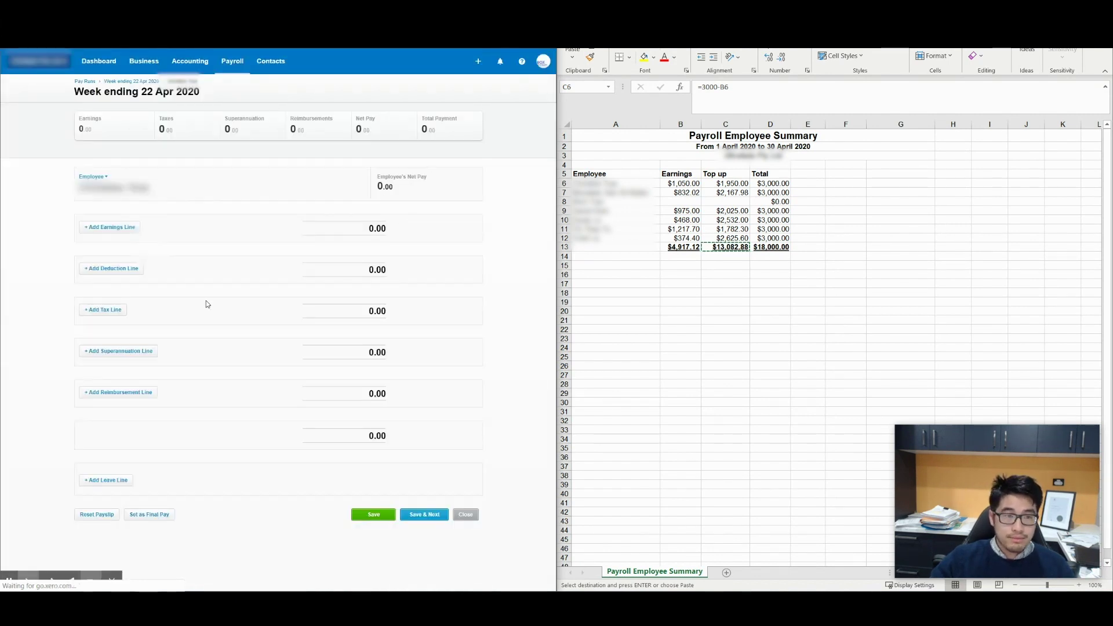
left_click(108, 278)
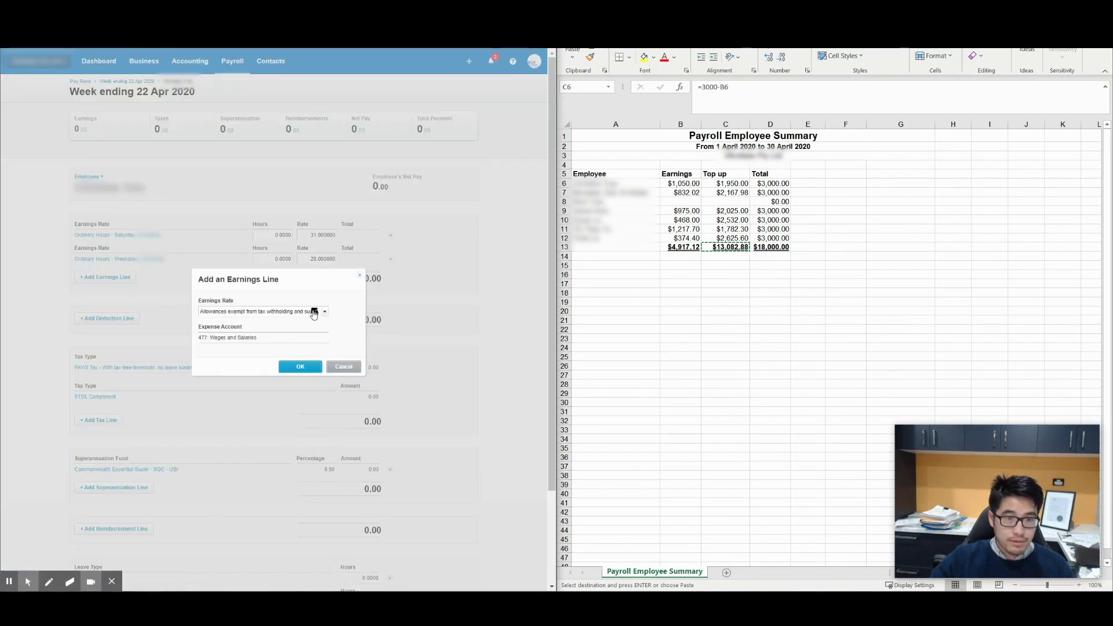
left_click(323, 311)
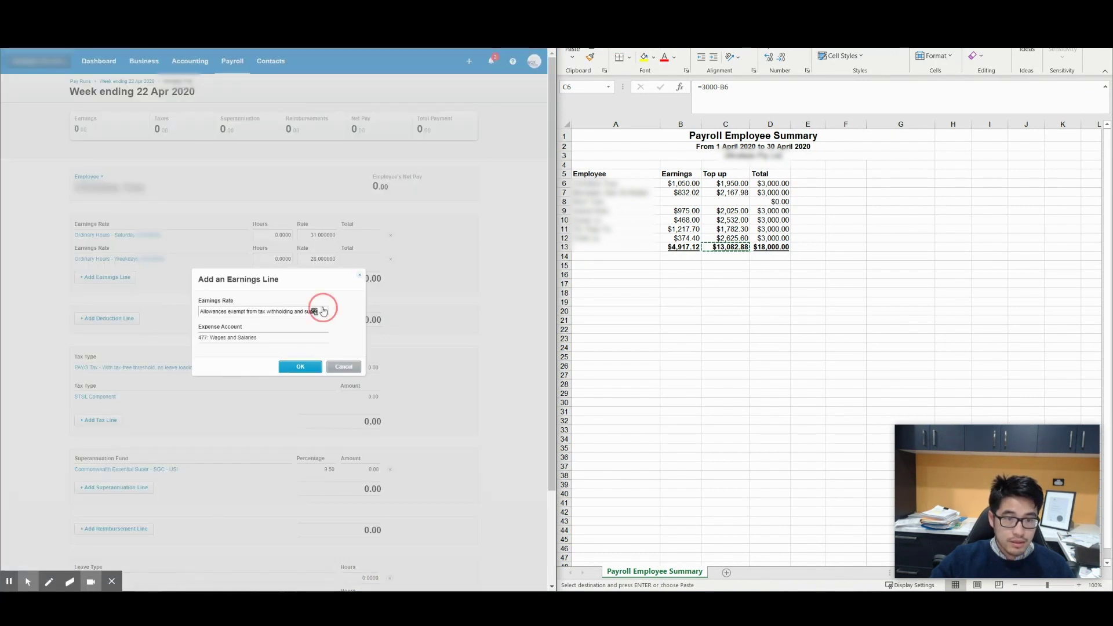
left_click(283, 387)
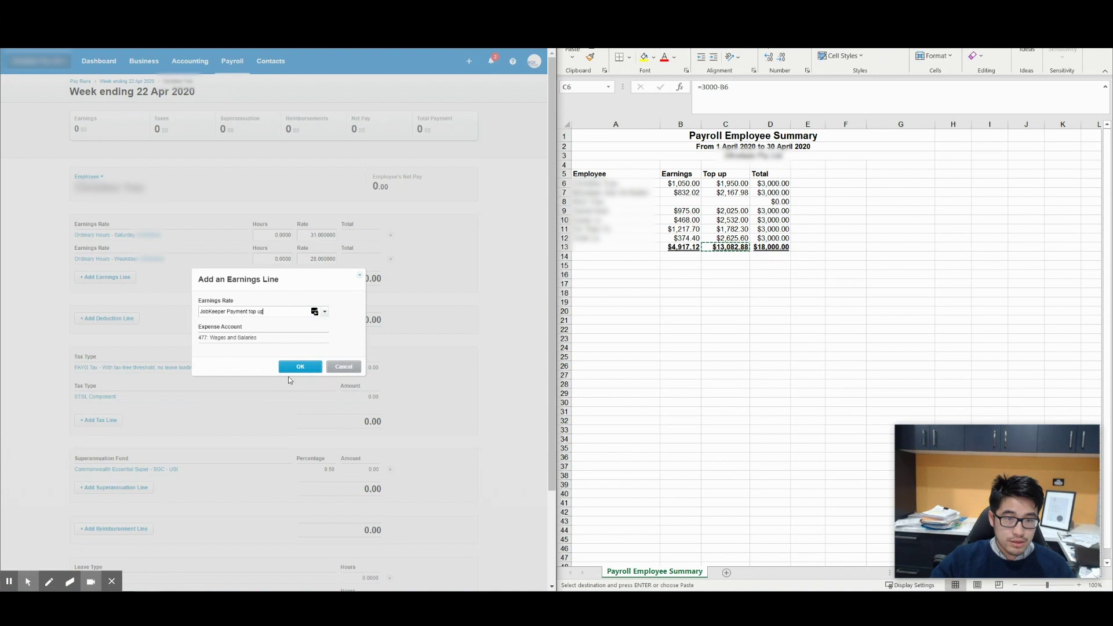
left_click(303, 367)
- Set the fixed amount of the JobKeeper Payment top up line to 1950 and save the payslip
left_click(346, 281)
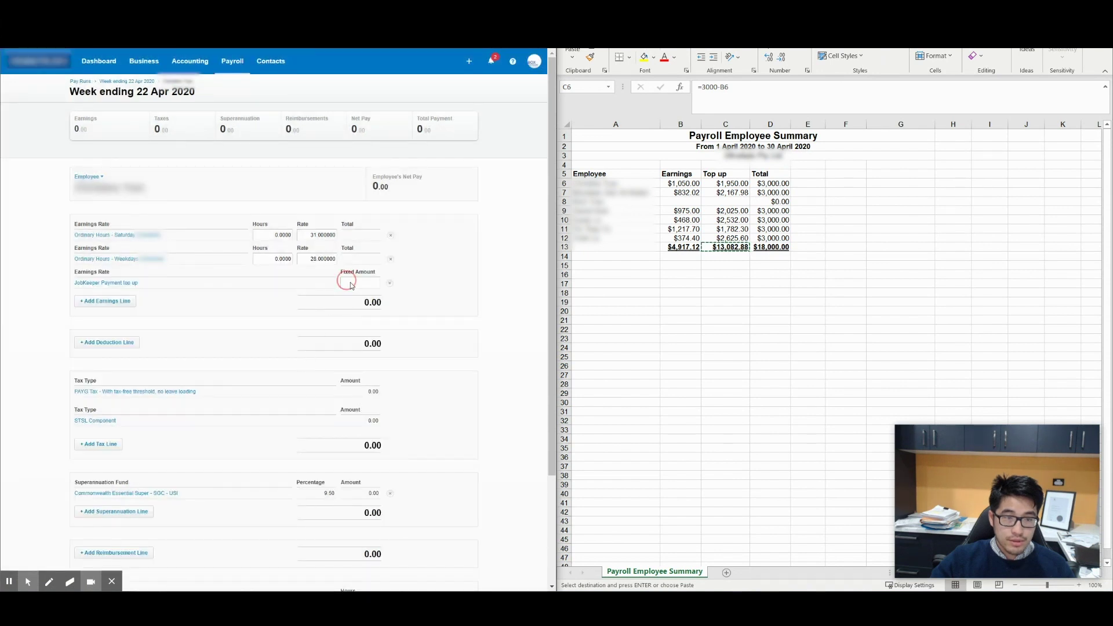
type("1950")
key("Tab")
scroll(415, 298, "down", 3)
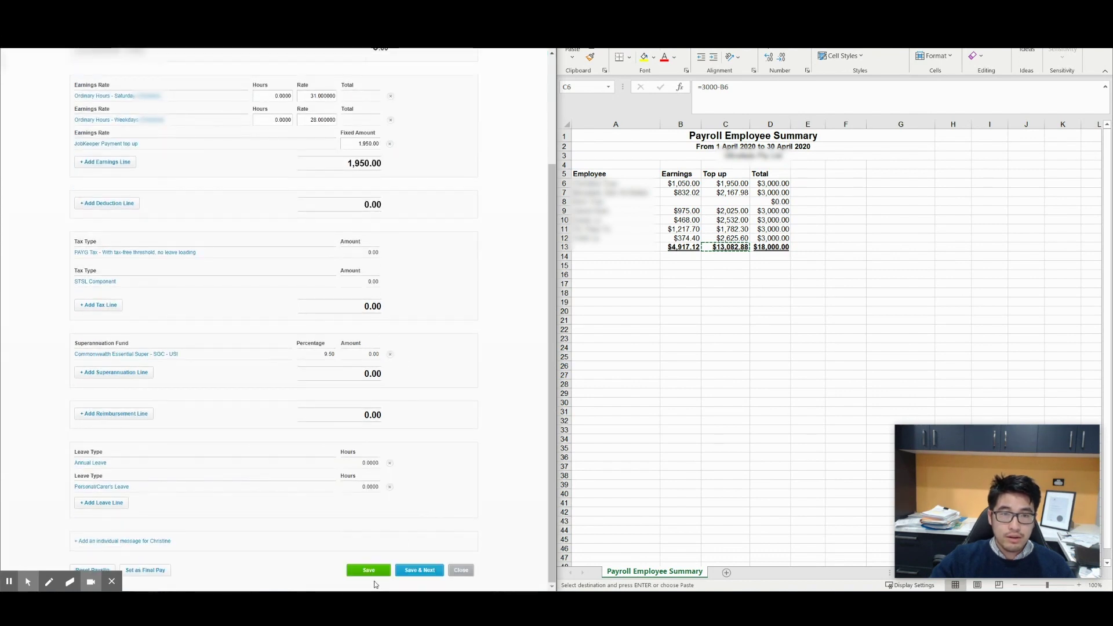
left_click(369, 571)
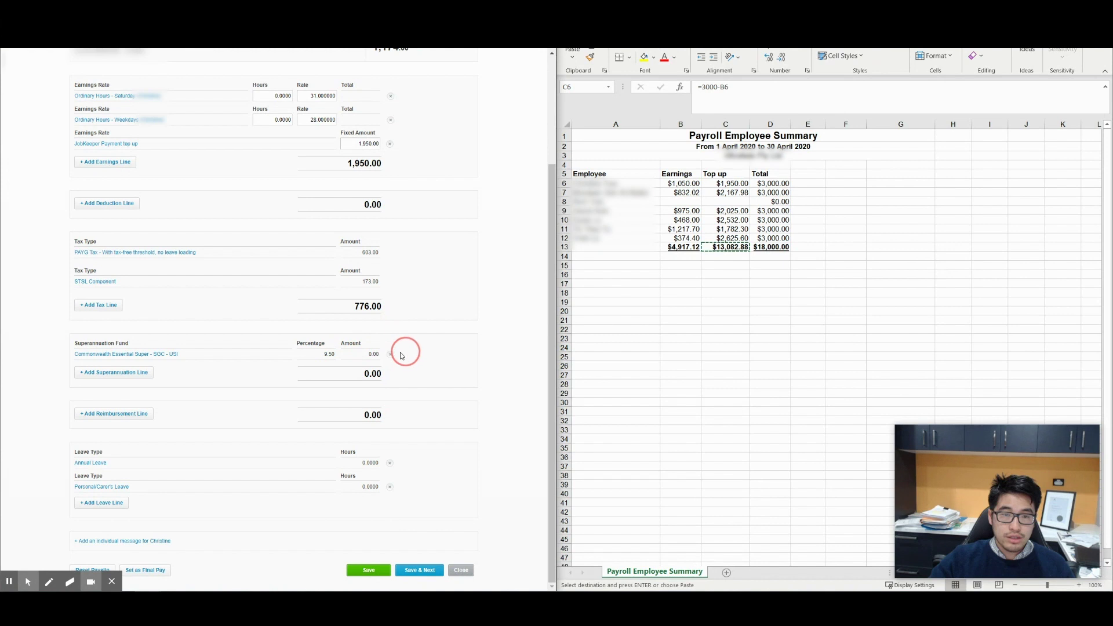
- Review the first employee's payslip amounts, save it and continue to the second employee's payslip
scroll(389, 360, "up", 1)
scroll(388, 360, "up", 3)
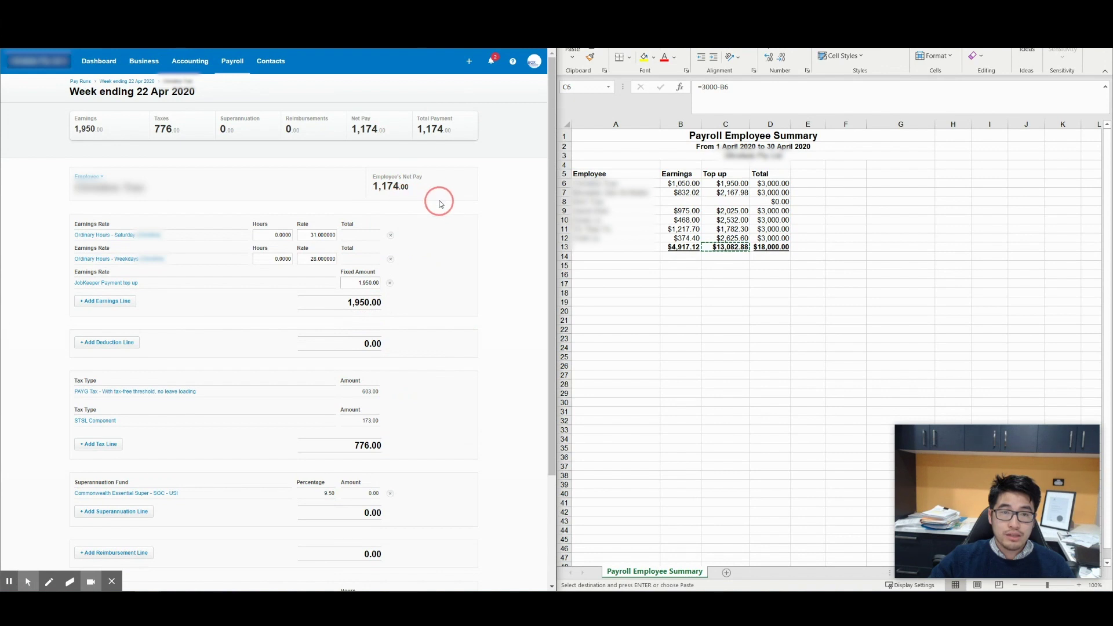
scroll(475, 302, "down", 3)
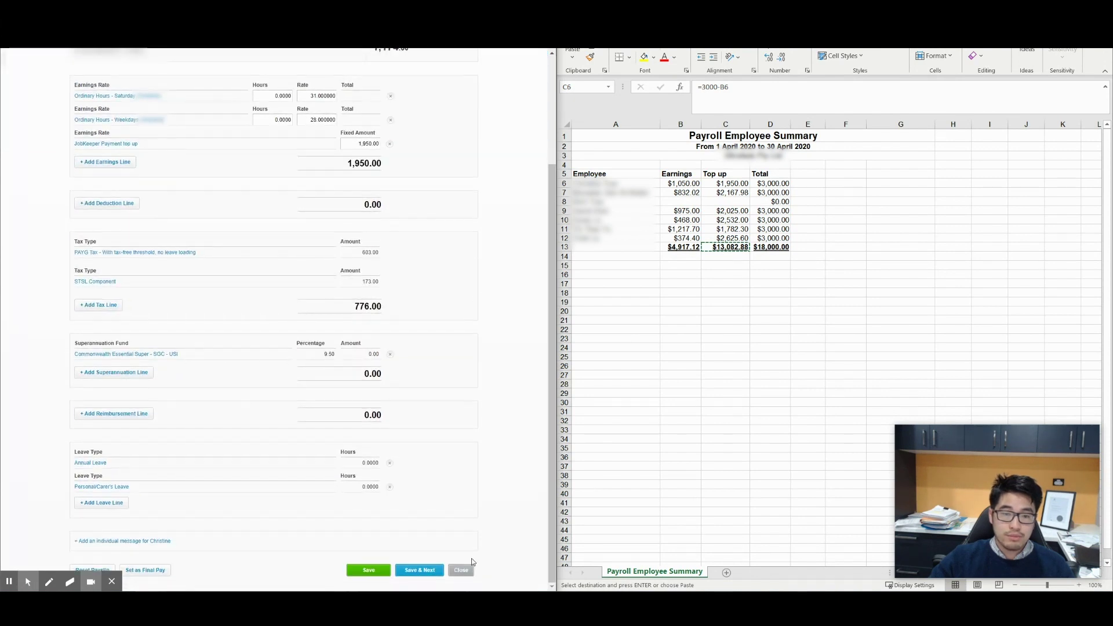
left_click(418, 573)
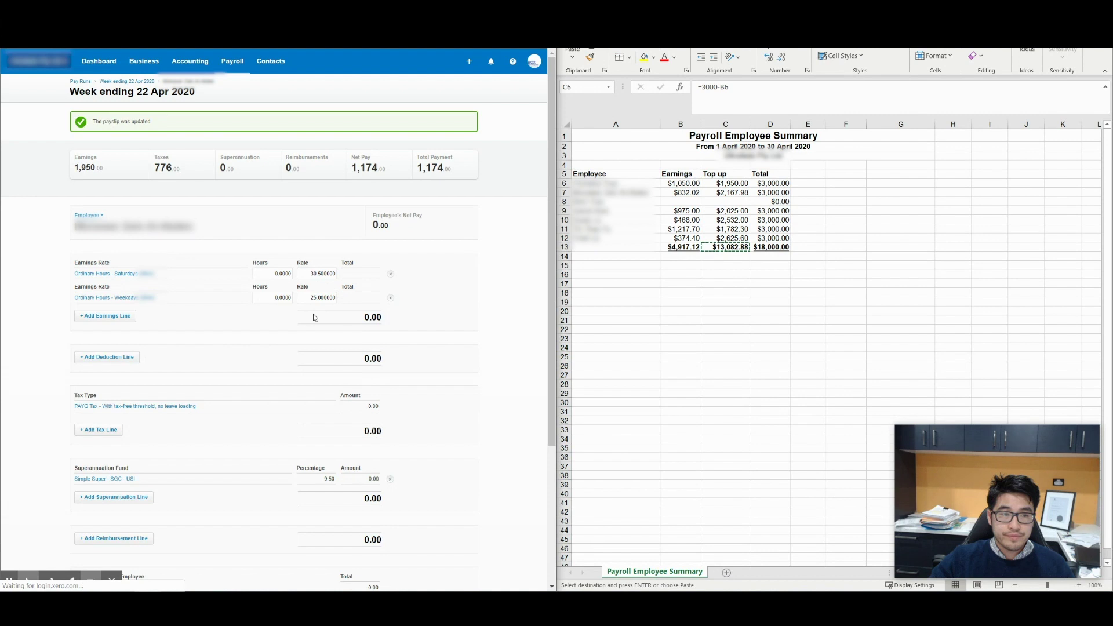
- Add an earnings line with the rate JobKeeper Payment top up to the second employee's payslip
left_click(128, 318)
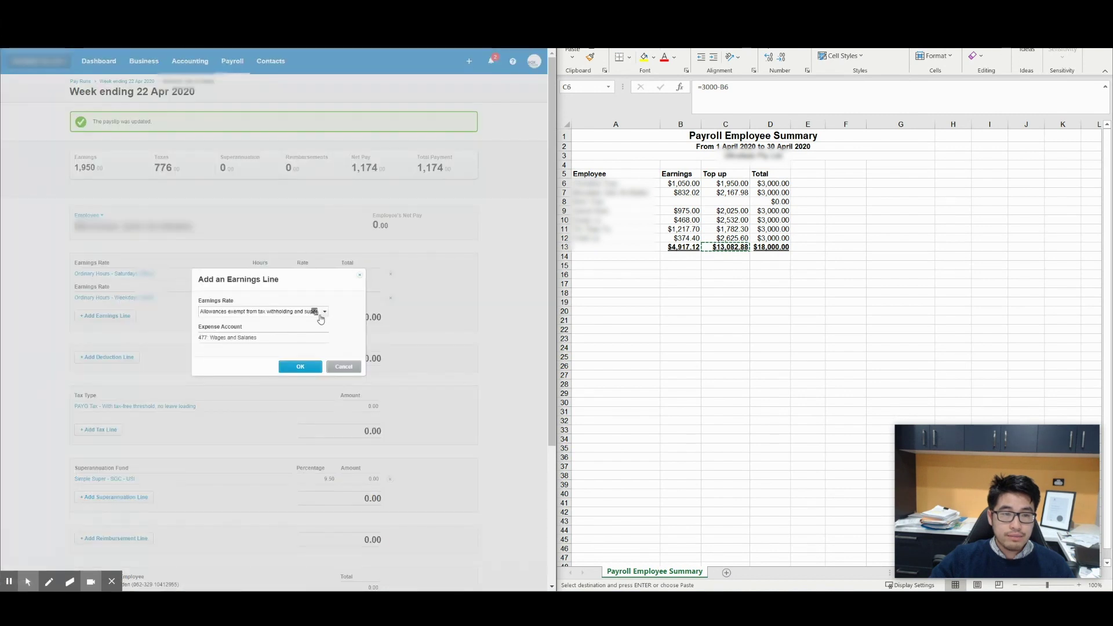
left_click(319, 312)
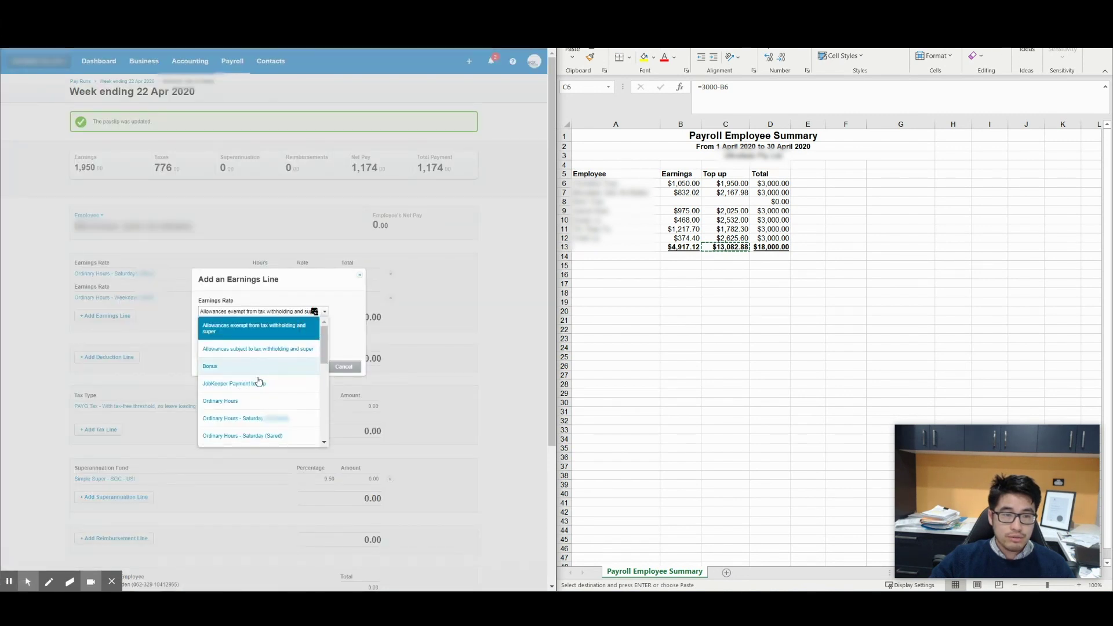
left_click(260, 385)
left_click(298, 366)
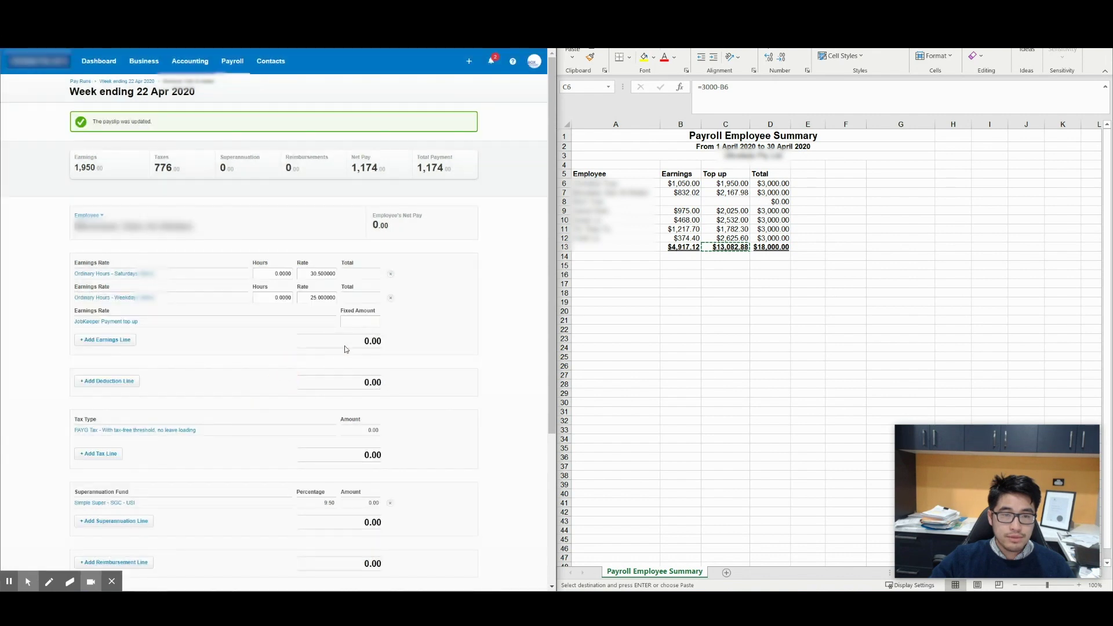
- Set the second employee's JobKeeper Payment top up to a fixed amount of 2,167.98, then save the payslip and continue
left_click(360, 320)
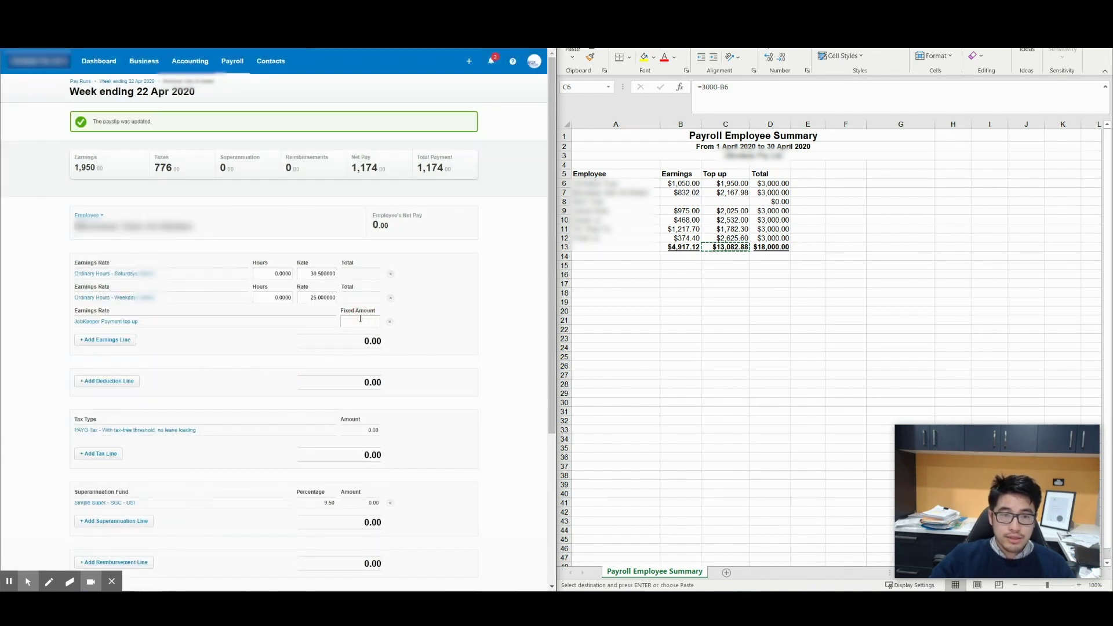
type("2,167.98")
key("Tab")
scroll(417, 394, "down", 4)
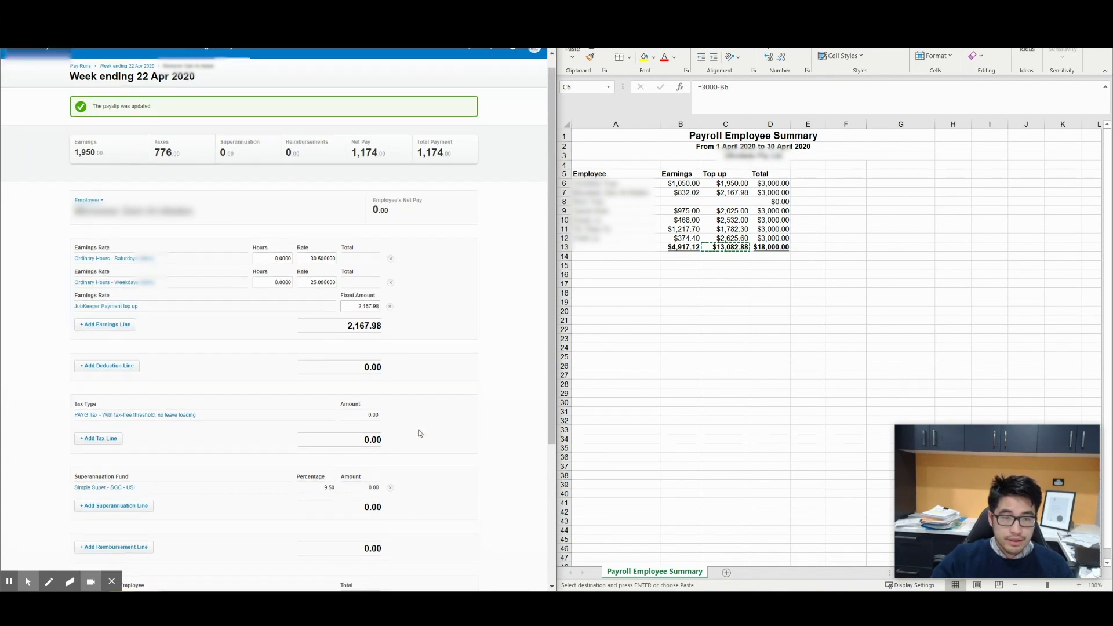
left_click(473, 392)
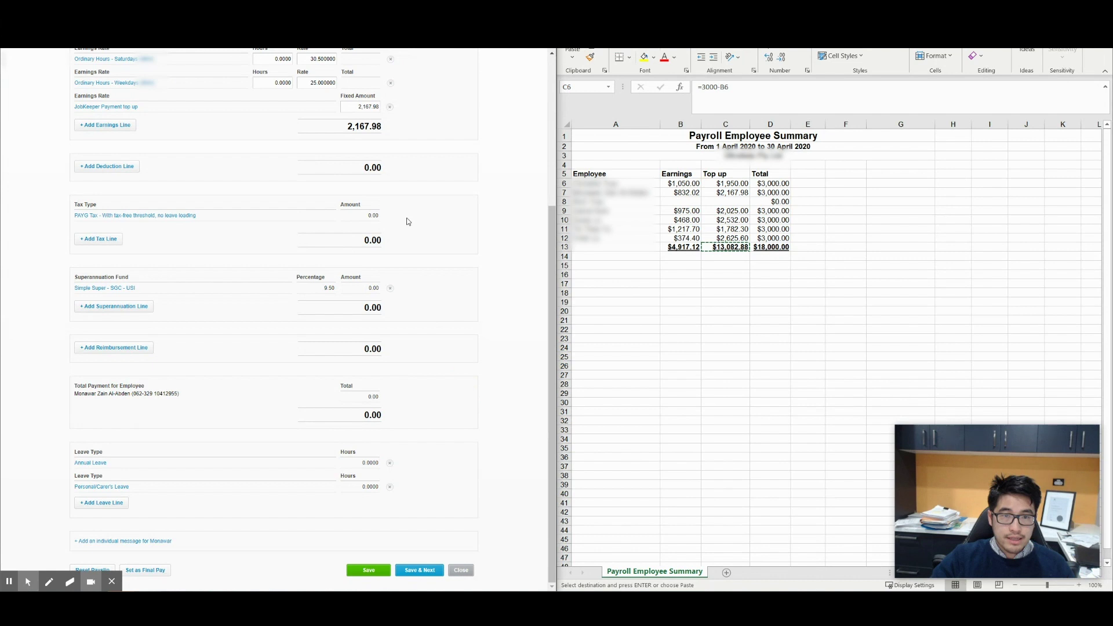
left_click(461, 334)
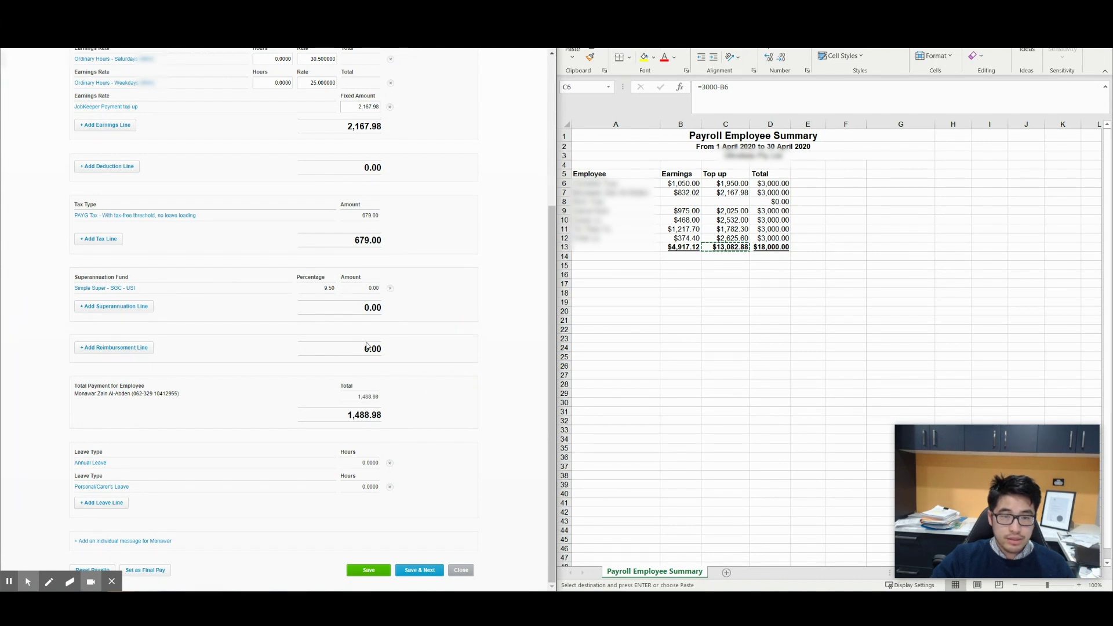
left_click(434, 570)
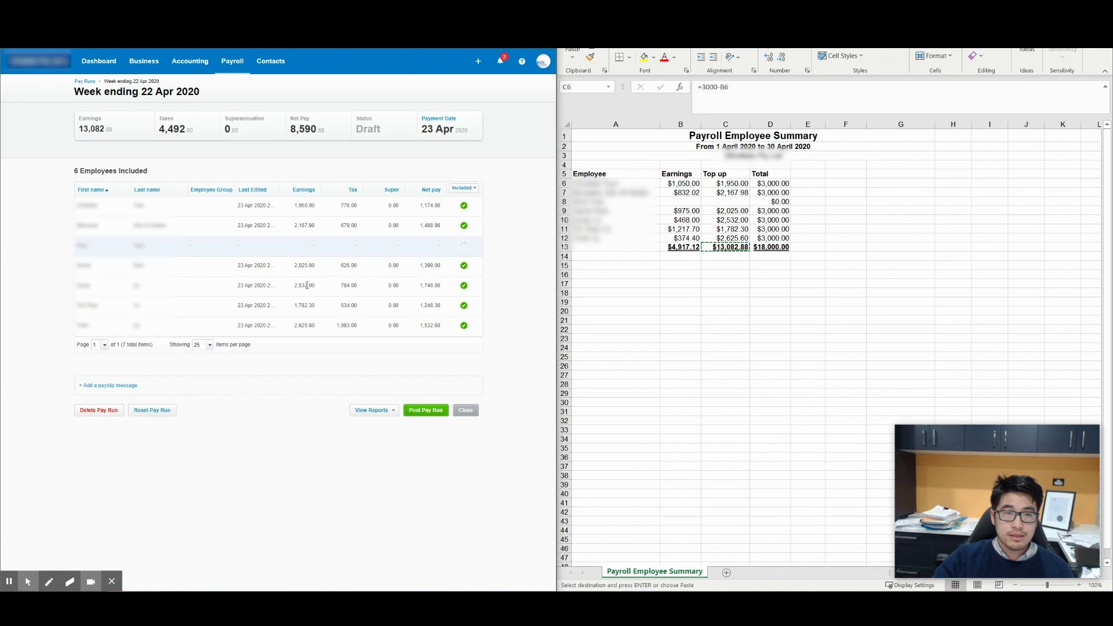
- Compare the top-up column in the spreadsheet with the employees' earnings and the total earnings in the pay run
left_click(740, 183)
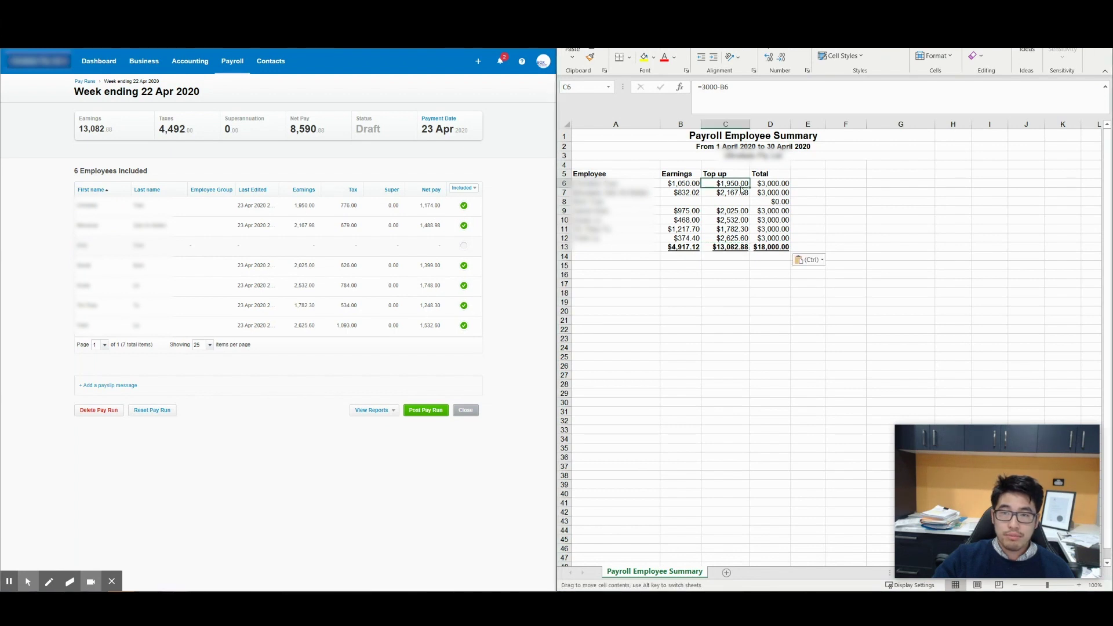
left_click_drag(740, 183, 742, 258)
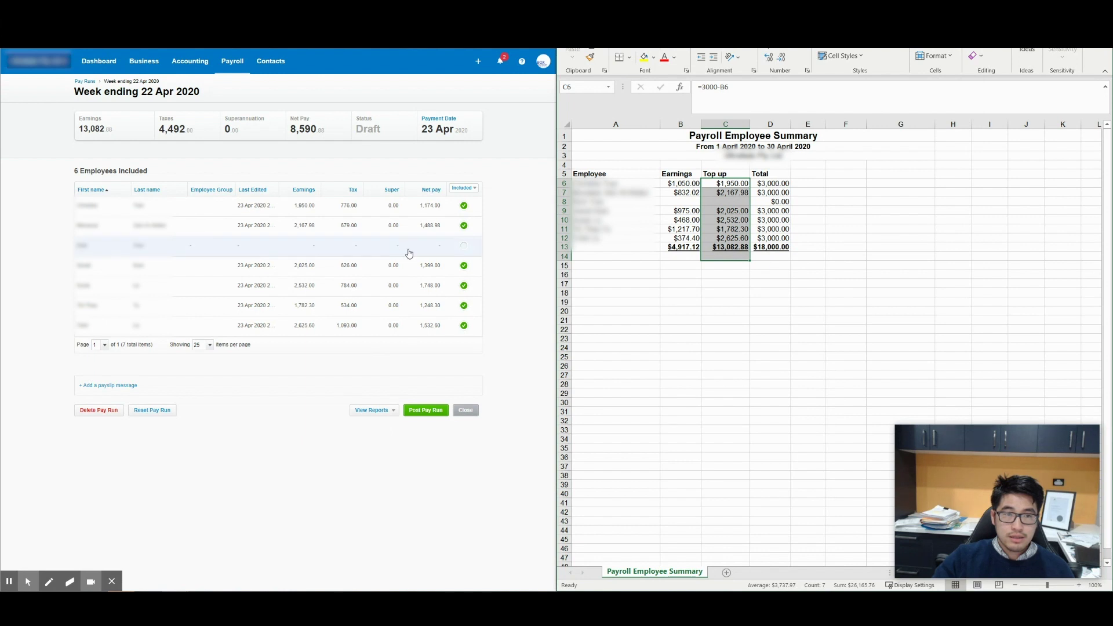
left_click(101, 146)
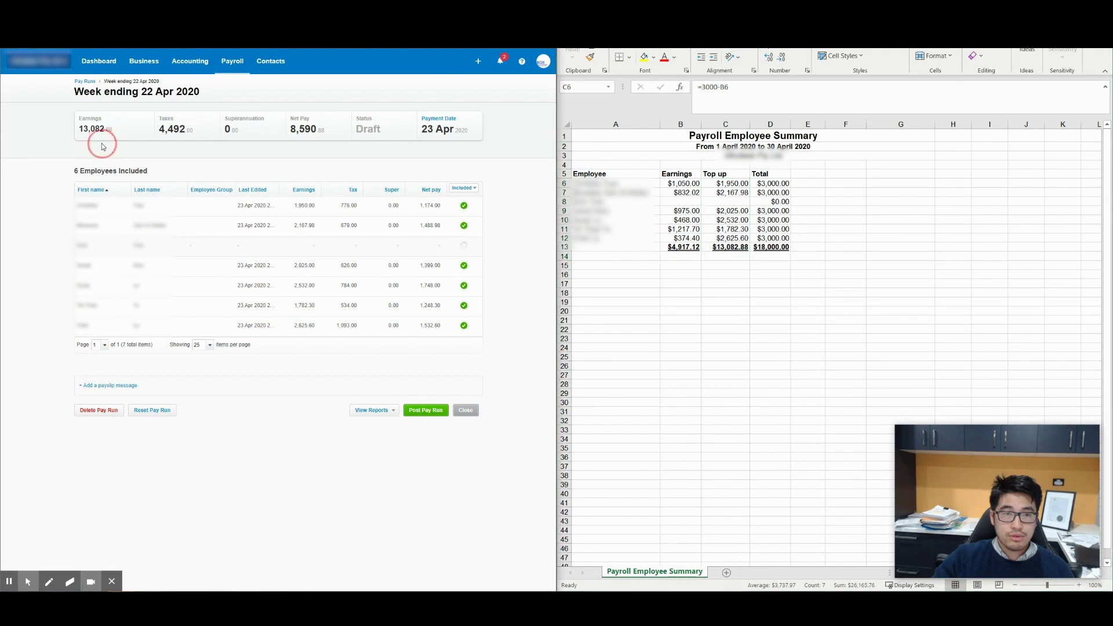
- Set the pay run's payment date to 24 Apr 2020 and save it
left_click(442, 121)
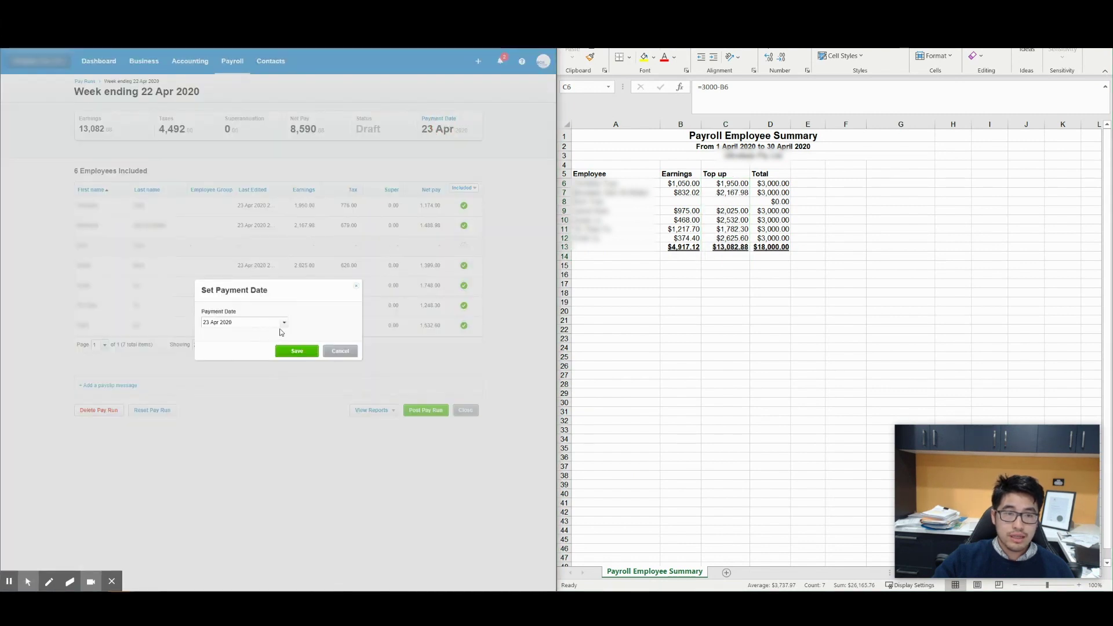
left_click(284, 323)
left_click(293, 399)
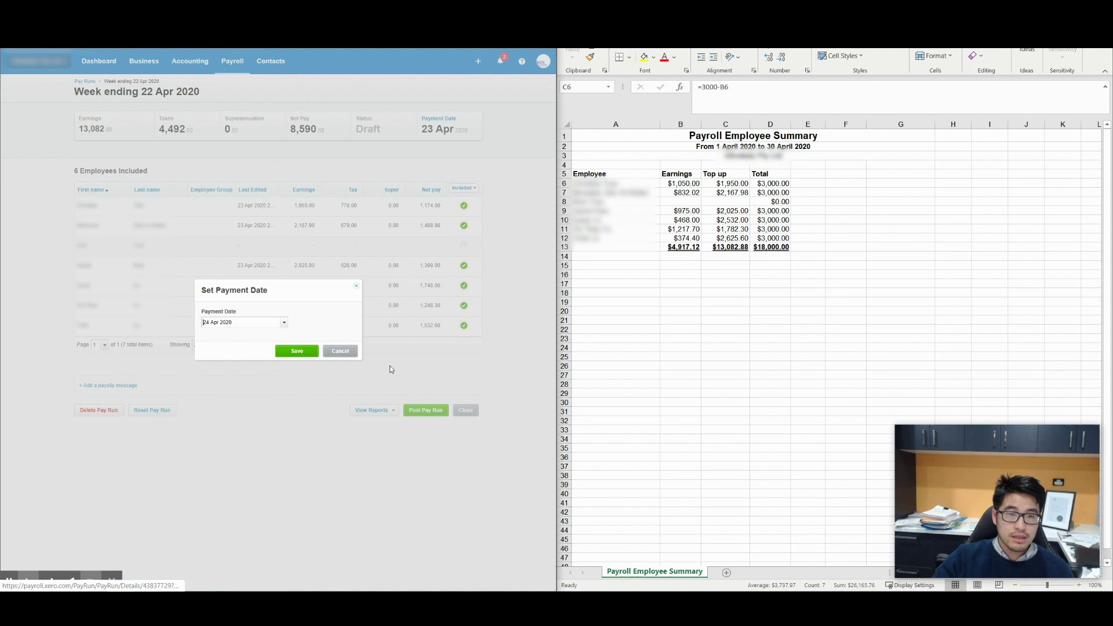
left_click(305, 351)
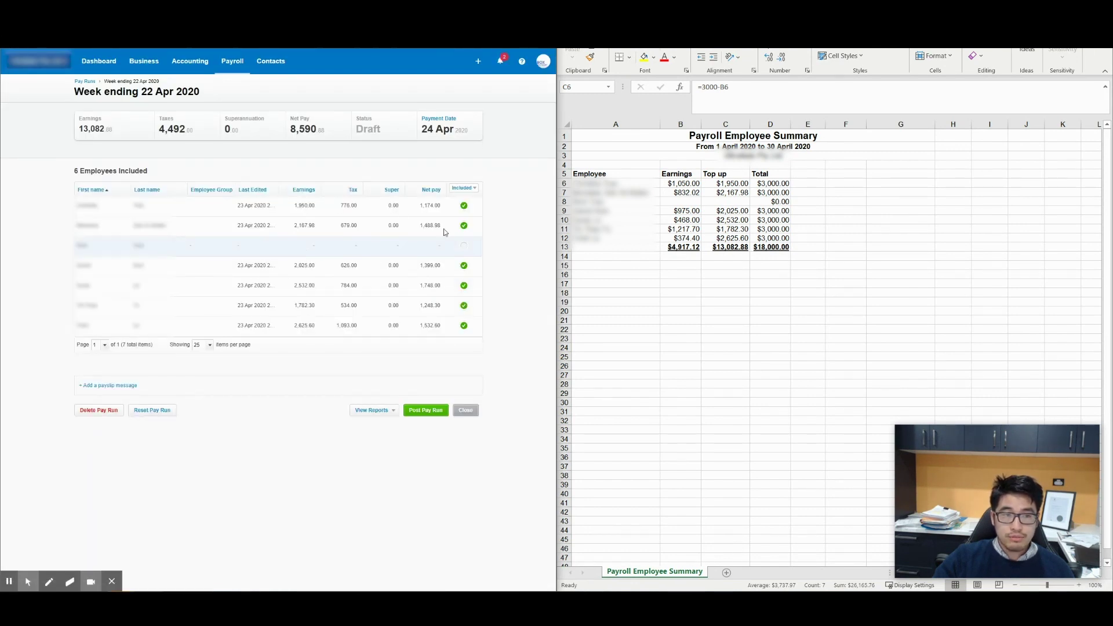
- Check the top-up in C9 against the pay run and post the pay run for the week ending 22 Apr 2020
left_click(726, 210)
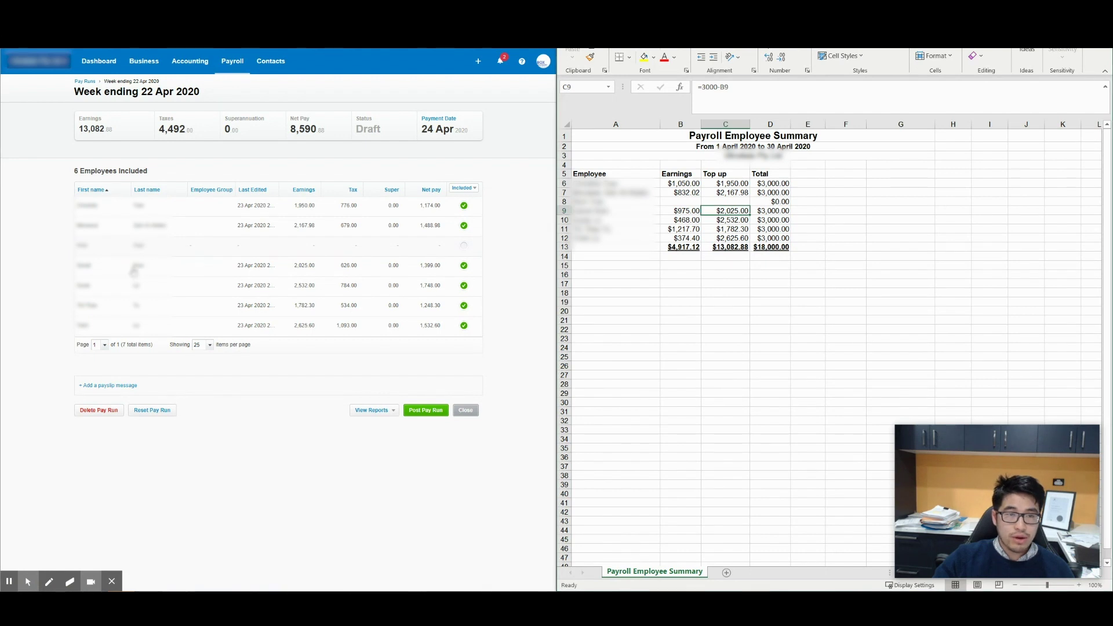
left_click(440, 415)
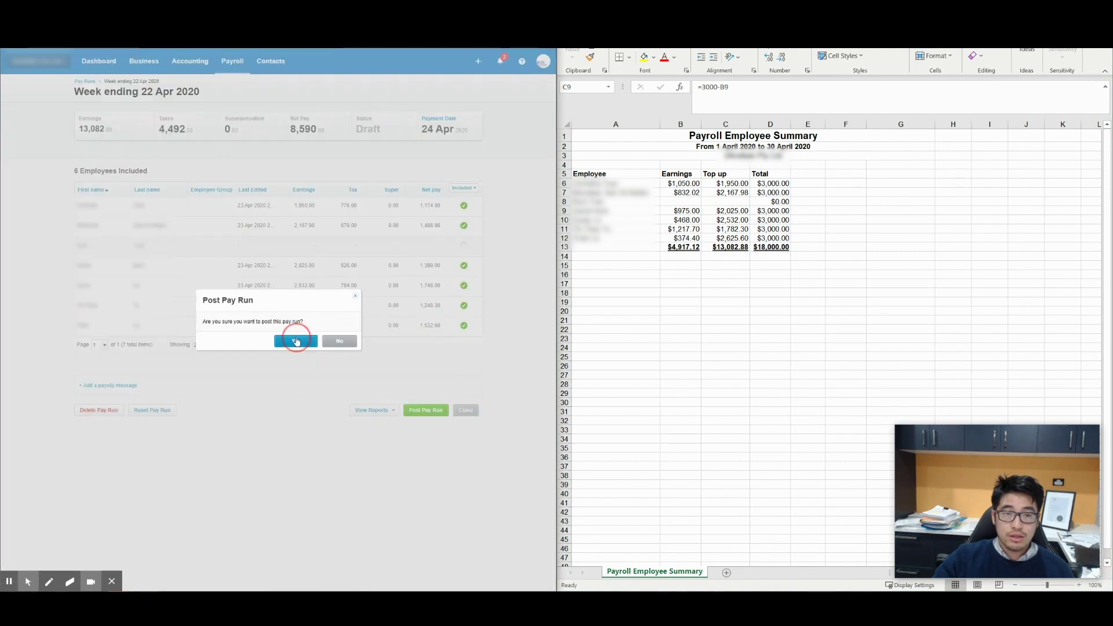
left_click(296, 341)
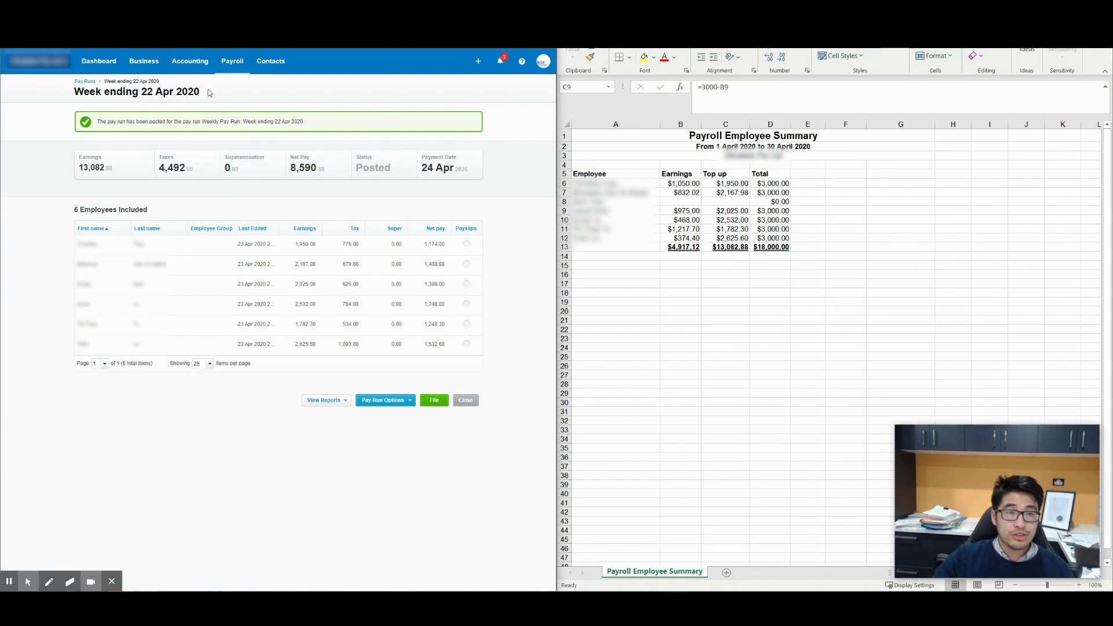
- Find the Payroll Employee Summary among the payroll reports and run it for all employees for this month
left_click(196, 64)
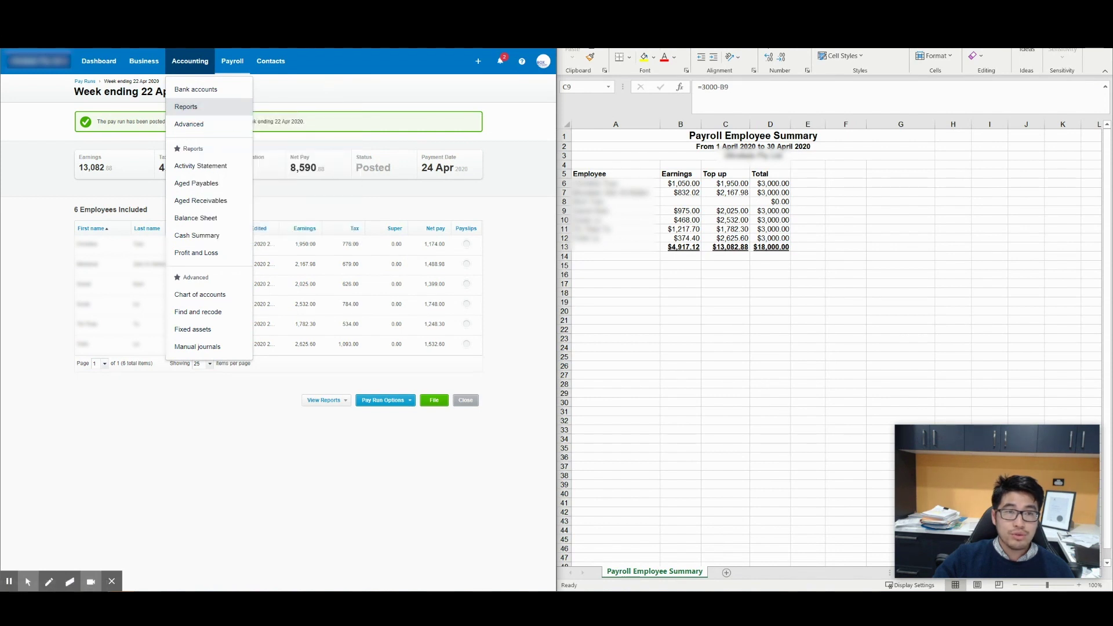
left_click(186, 106)
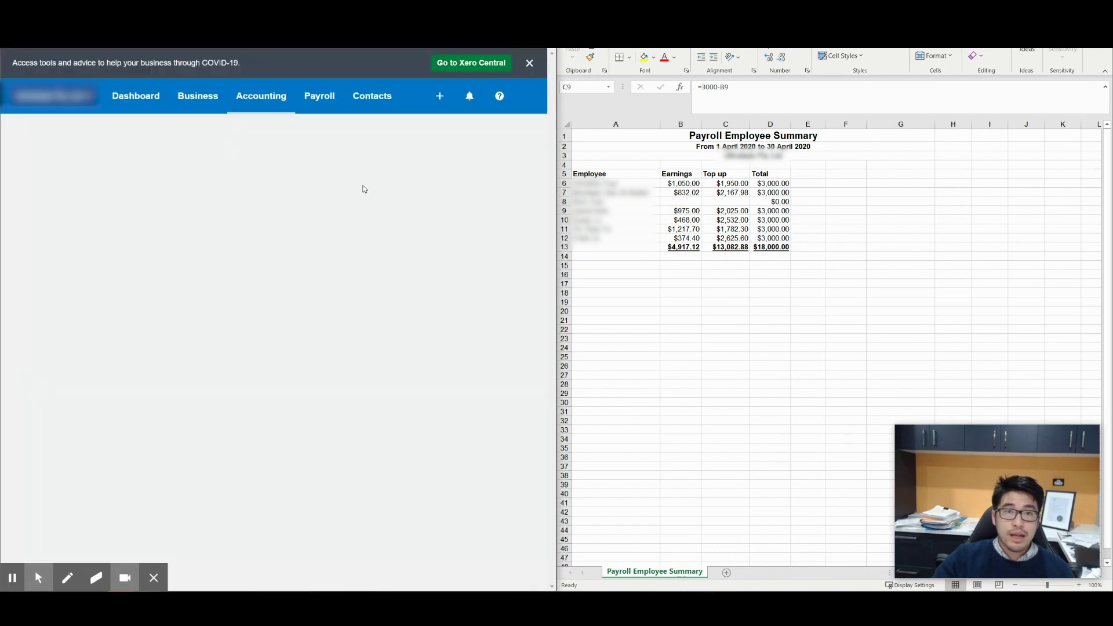
scroll(380, 320, "down", 3)
scroll(379, 322, "down", 12)
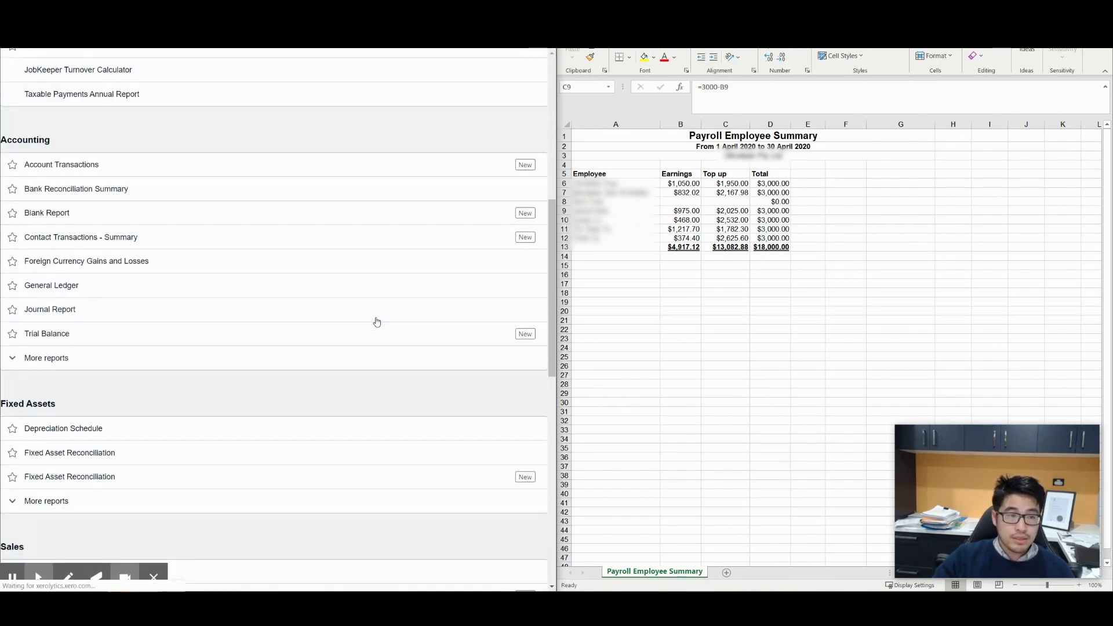
scroll(132, 364, "down", 3)
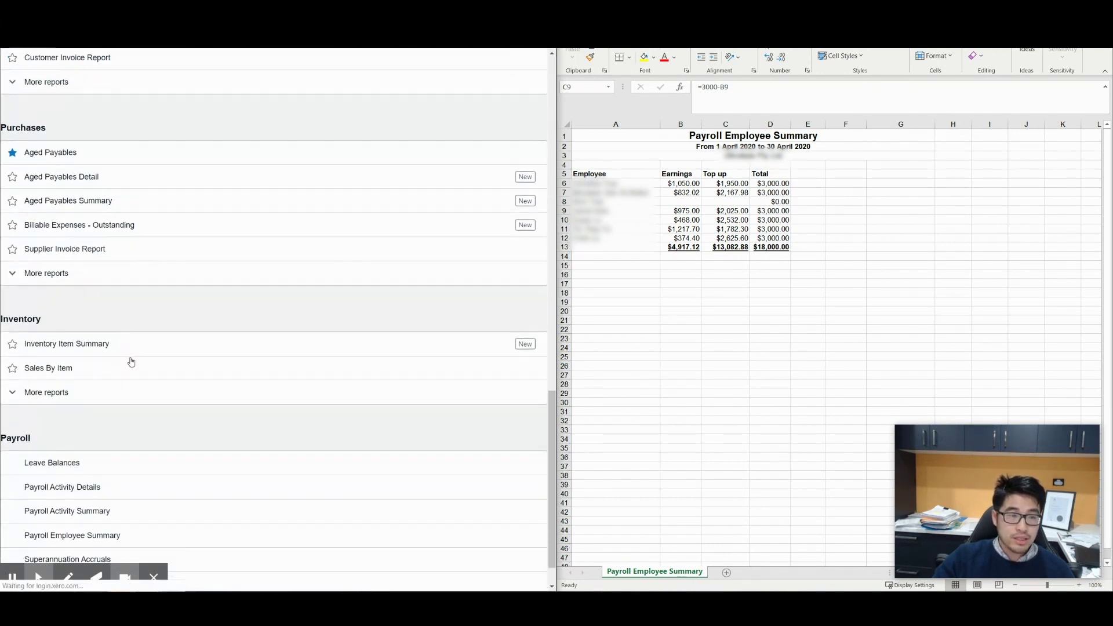
left_click(141, 491)
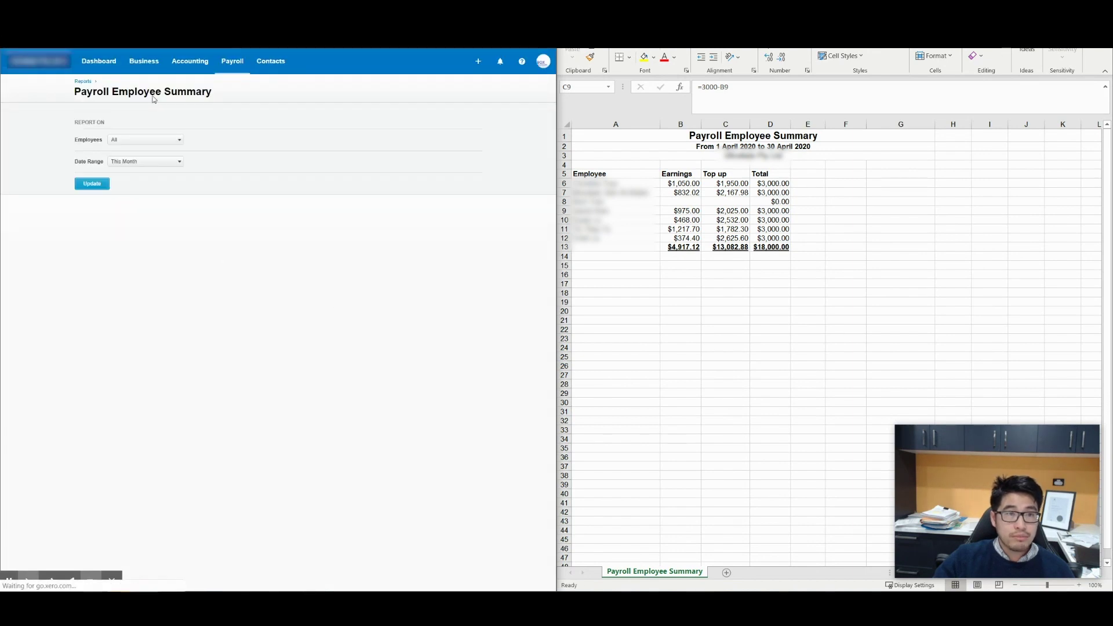
left_click(175, 161)
left_click(92, 184)
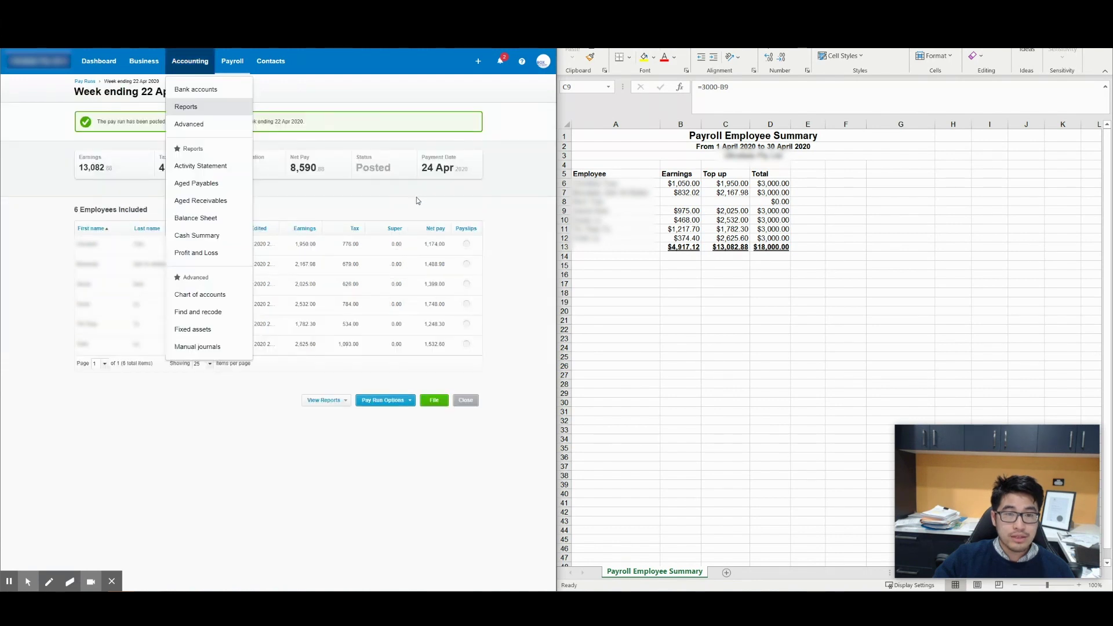
left_click(418, 200)
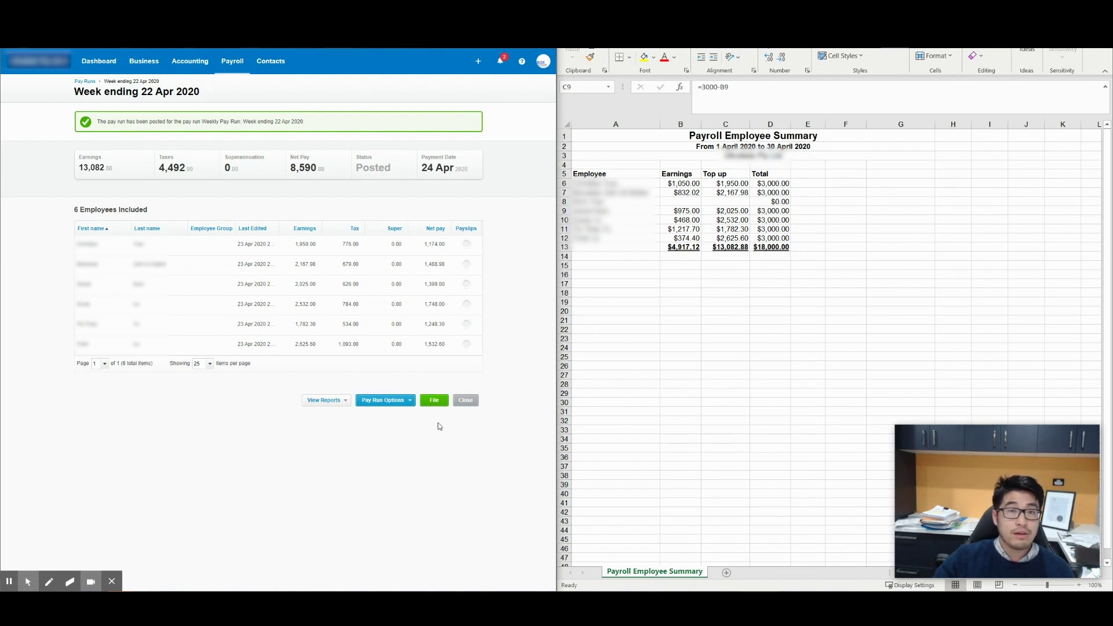
left_click(449, 455)
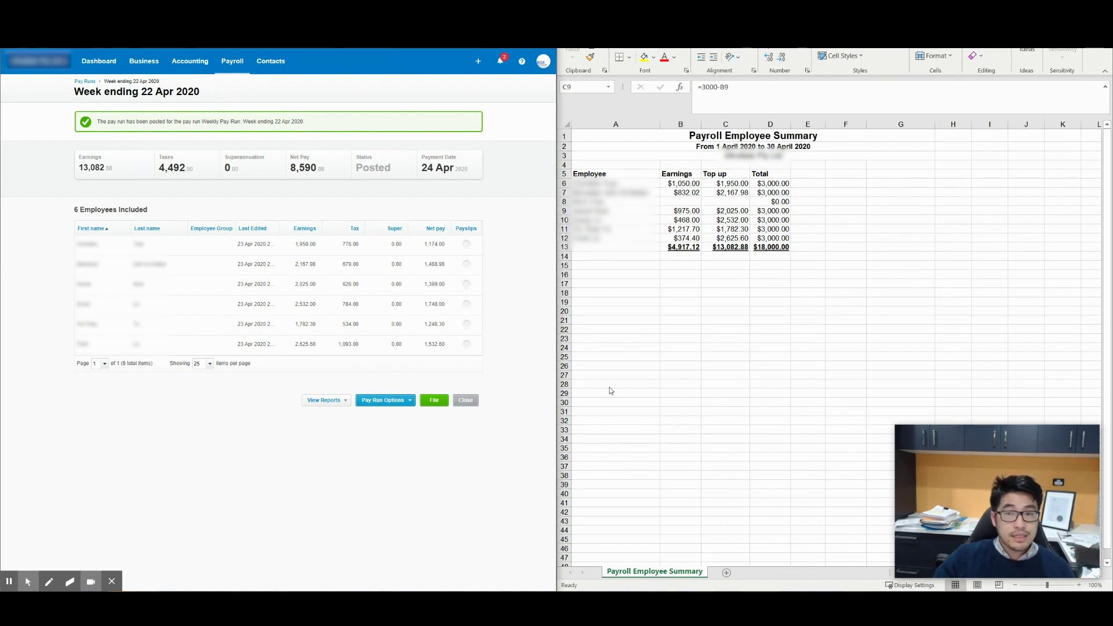